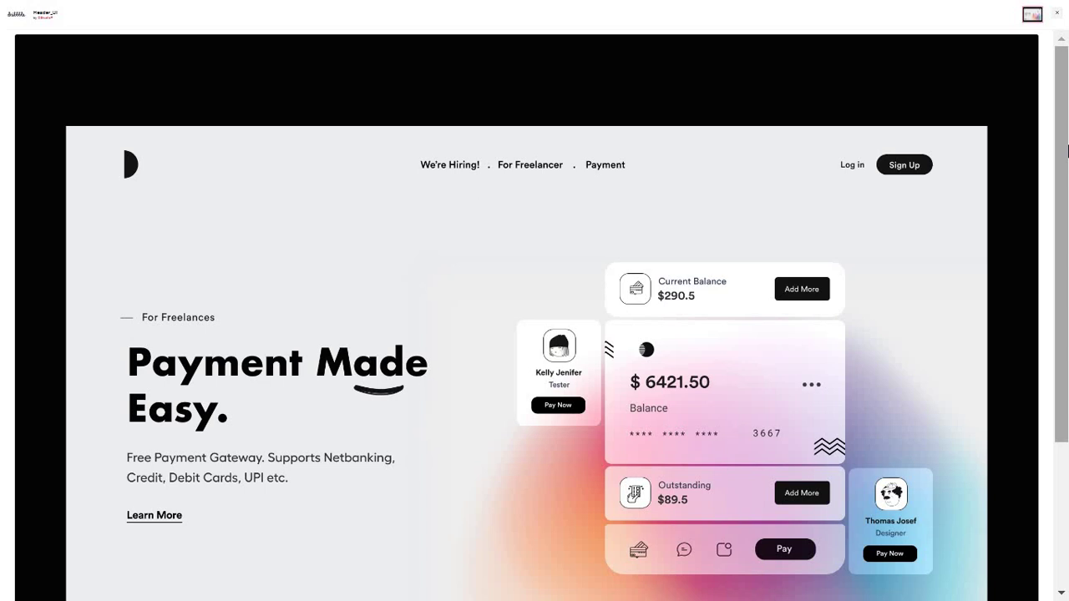
# - Examine the "Payment Made Easy" header design, checking the gradient background behind its payment cards from top to footer
pyautogui.scroll(-3, 1068, 155)
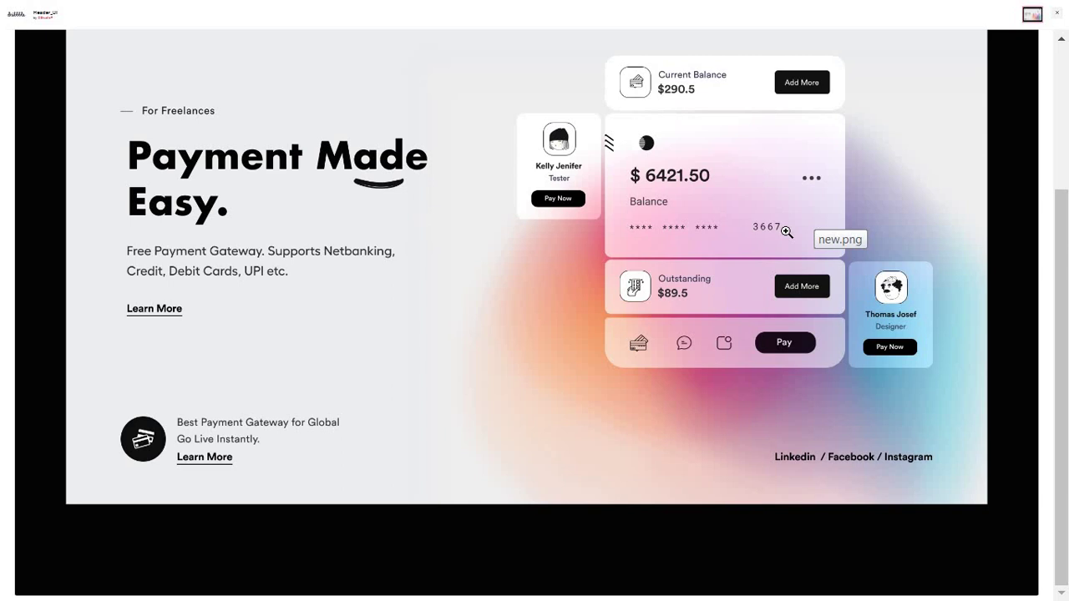
pyautogui.moveTo(1066, 370); pyautogui.dragTo(1067, 323)
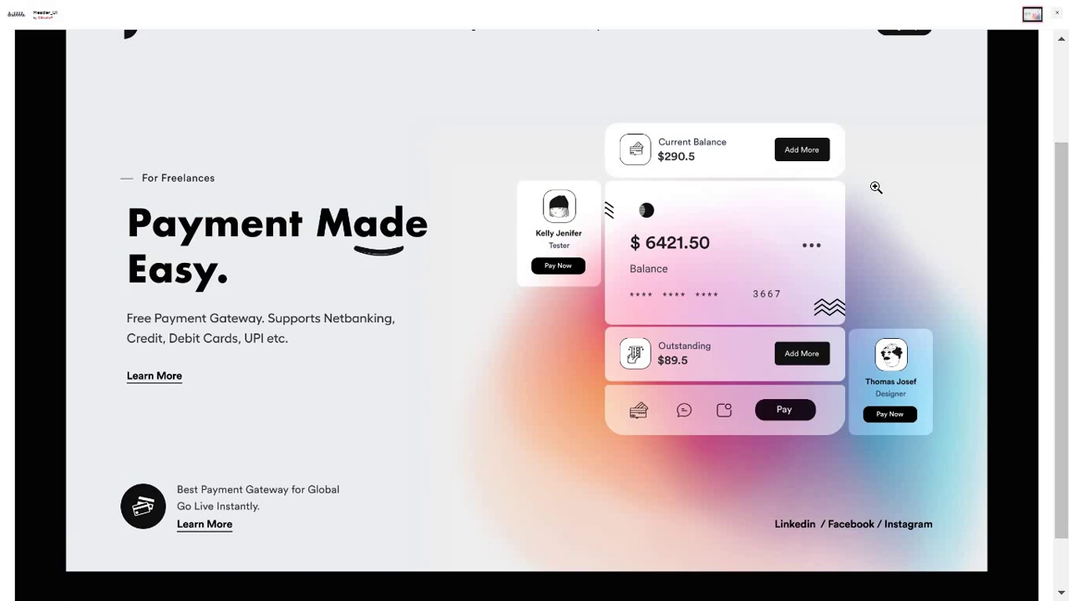
pyautogui.scroll(3, 471, 167)
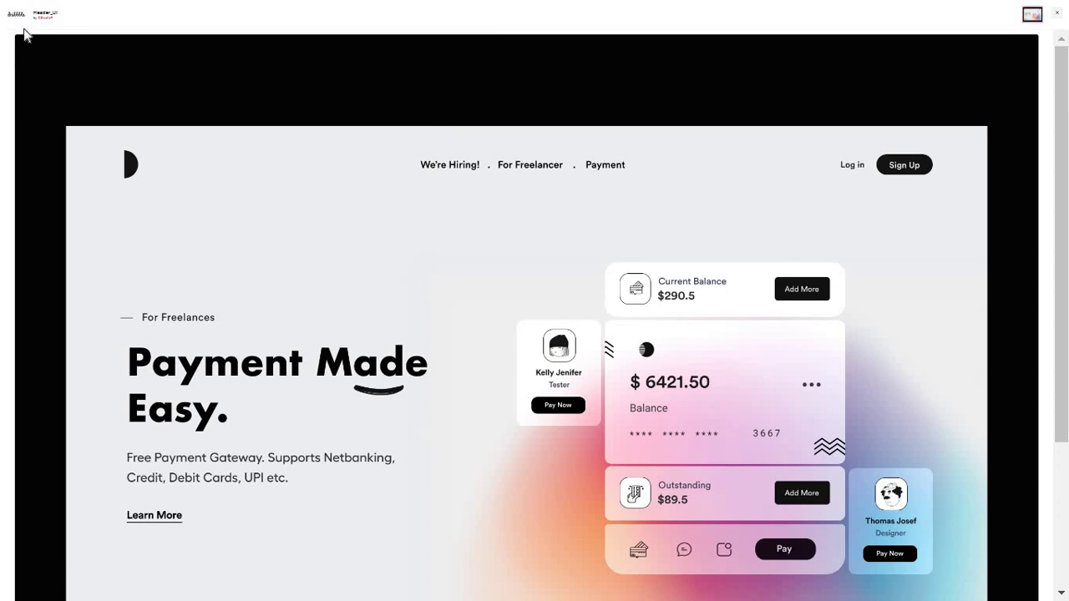
pyautogui.scroll(-3, 51, 53)
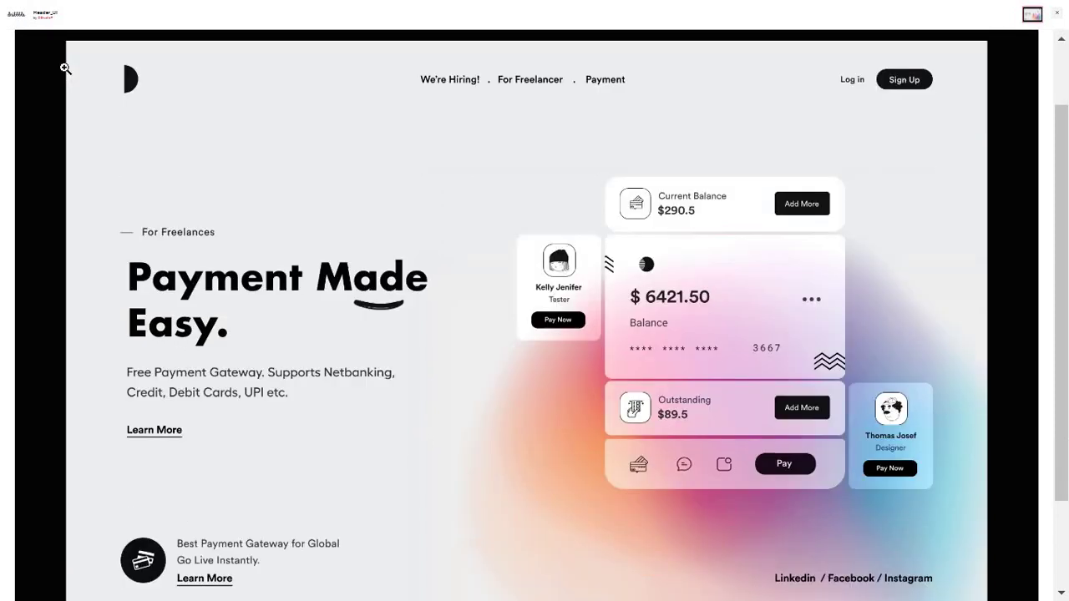
pyautogui.scroll(1, 375, 133)
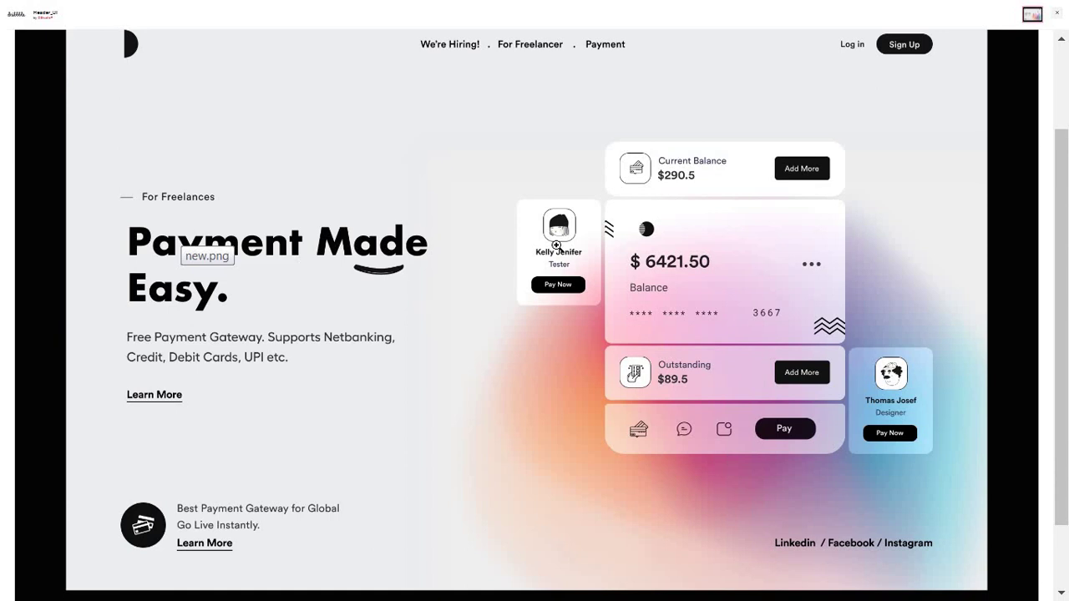
pyautogui.scroll(-1, 558, 246)
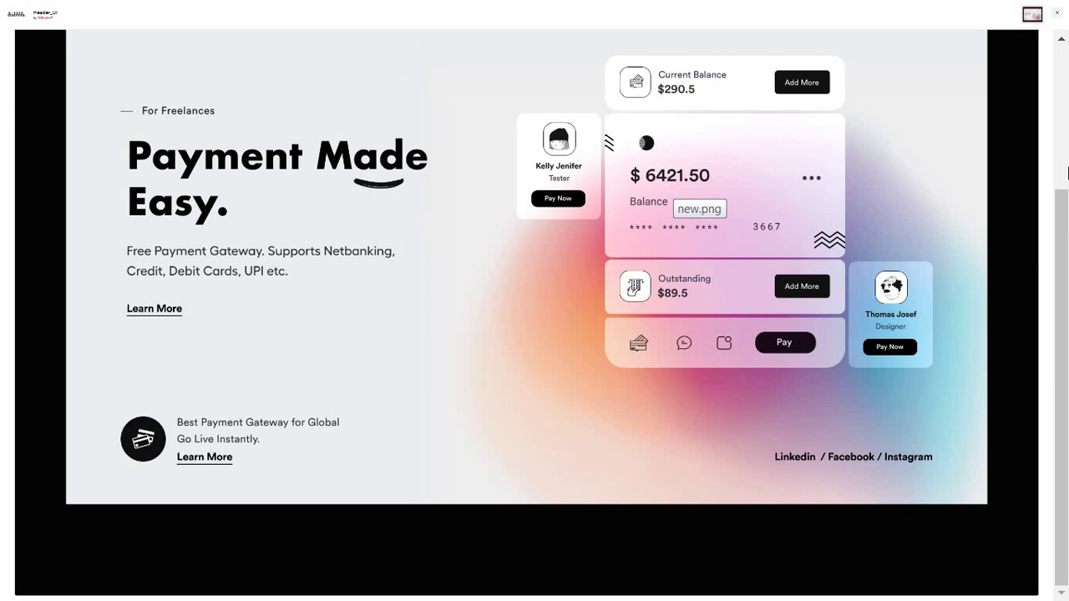
pyautogui.moveTo(1067, 269); pyautogui.dragTo(1067, 150)
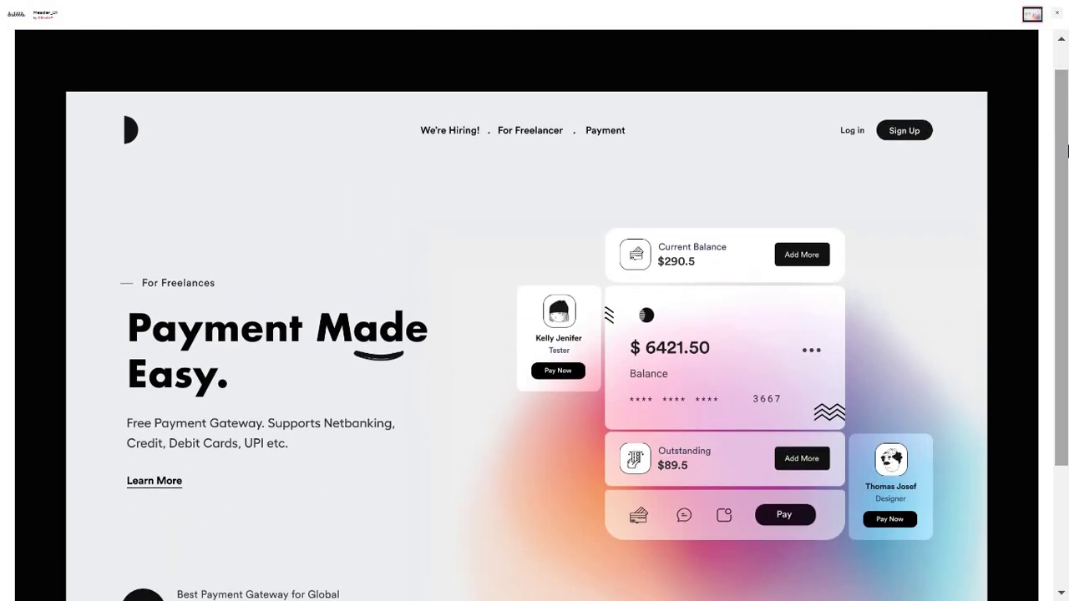
# - View the Wallet hero header design, including its perspective version and the third image variant
pyautogui.press('Right')
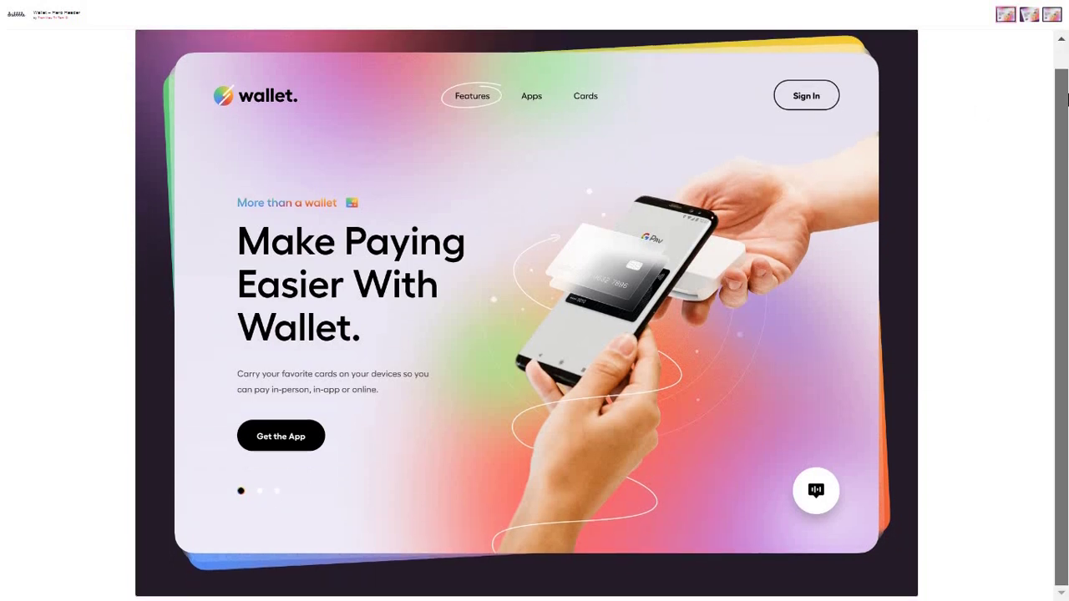
pyautogui.click(1030, 17)
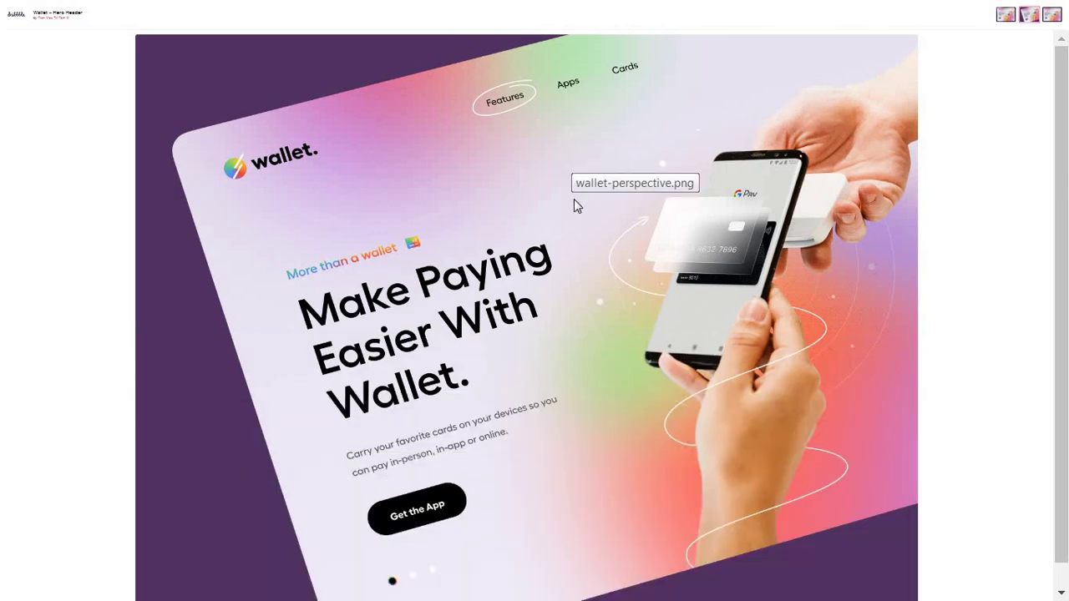
pyautogui.click(1049, 22)
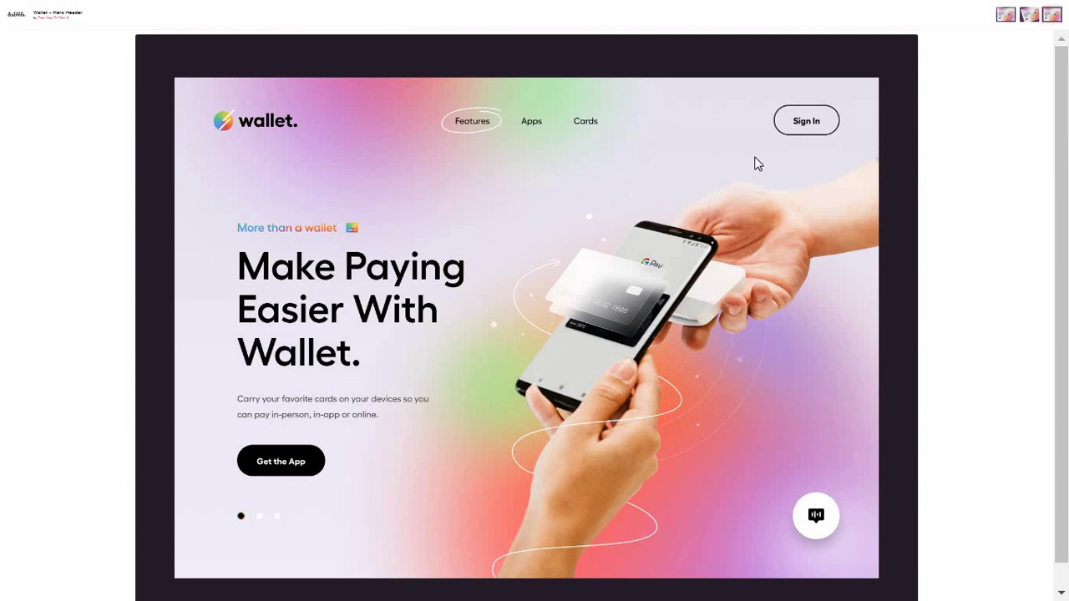
# - Examine the Grammarly home page for gradient shapes in the hero area and the feature sections below it
pyautogui.press('Right')
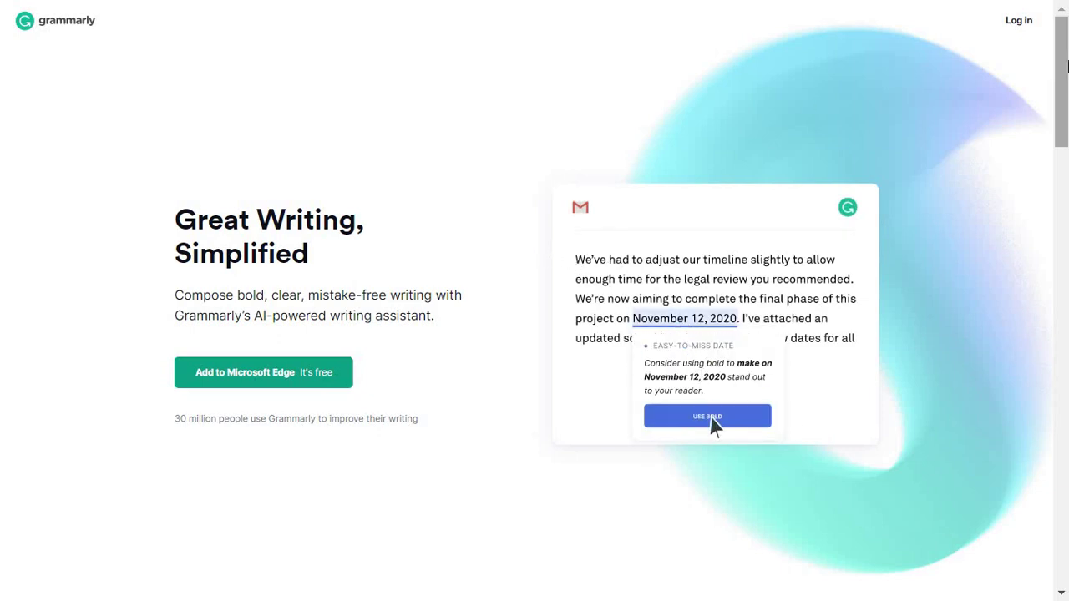
pyautogui.scroll(-10, 713, 115)
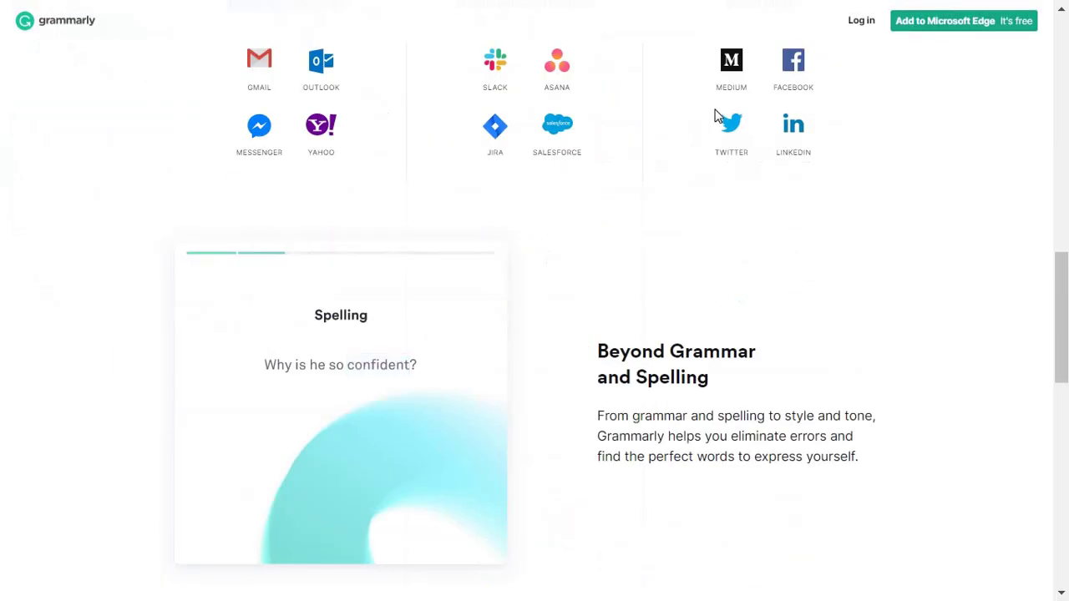
pyautogui.scroll(-10, 714, 115)
pyautogui.scroll(15, 714, 114)
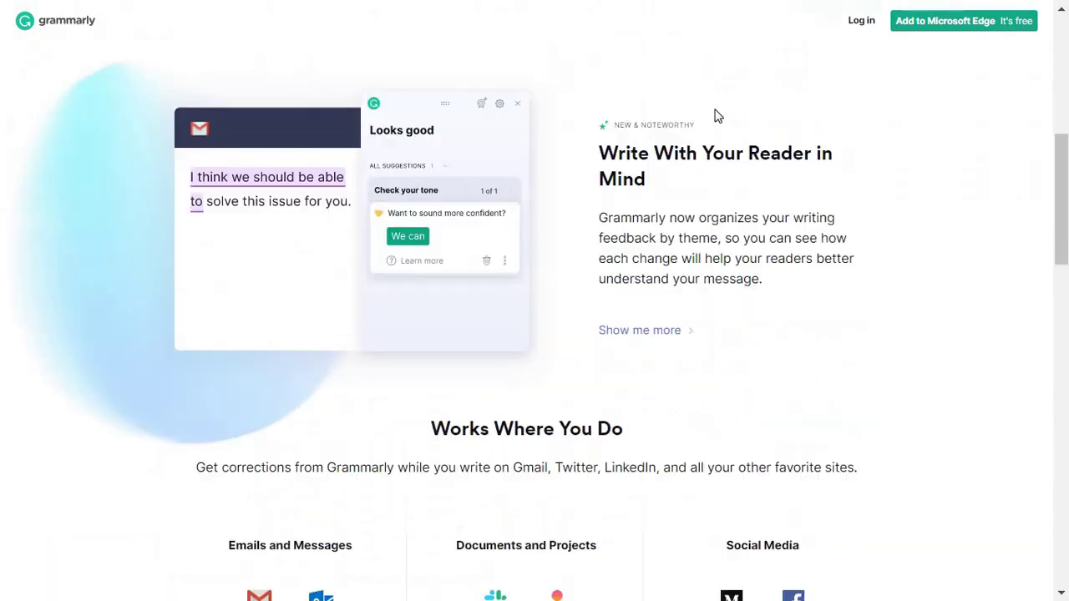
pyautogui.scroll(6, 715, 114)
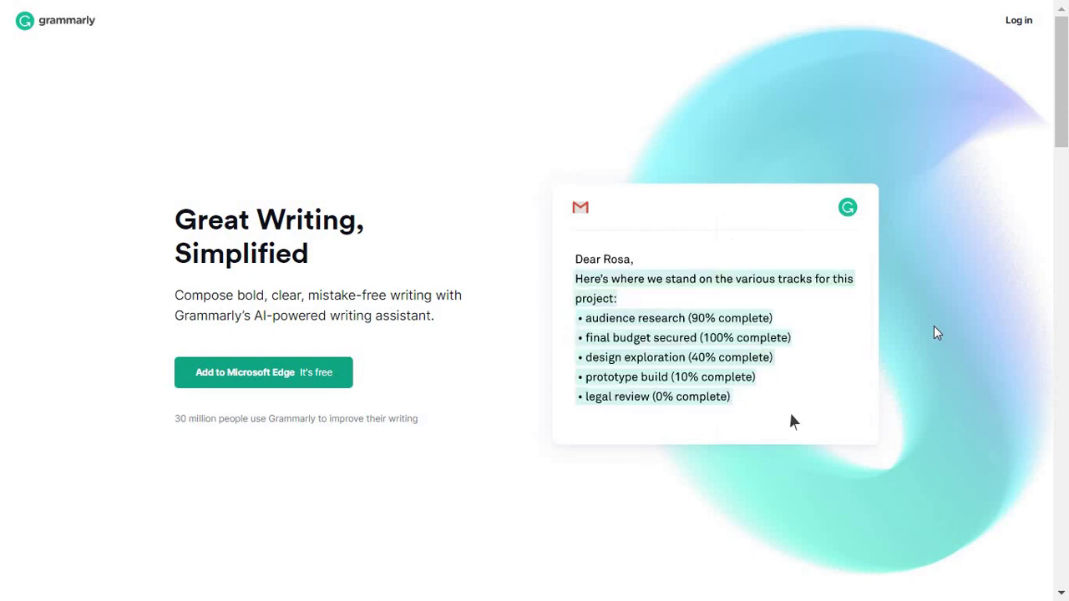
pyautogui.scroll(-5, 934, 327)
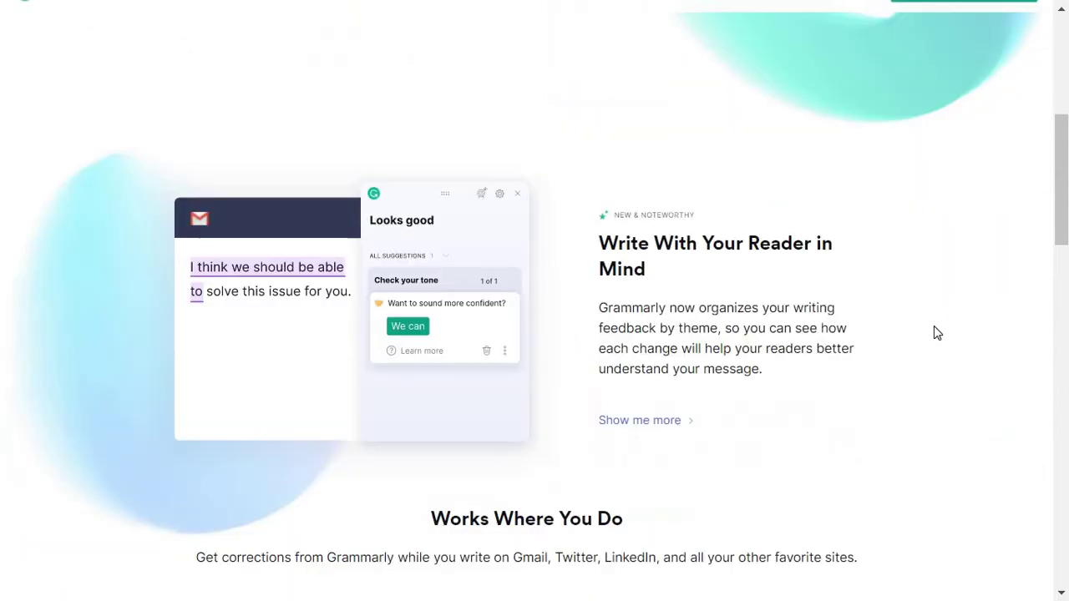
pyautogui.scroll(-10, 935, 328)
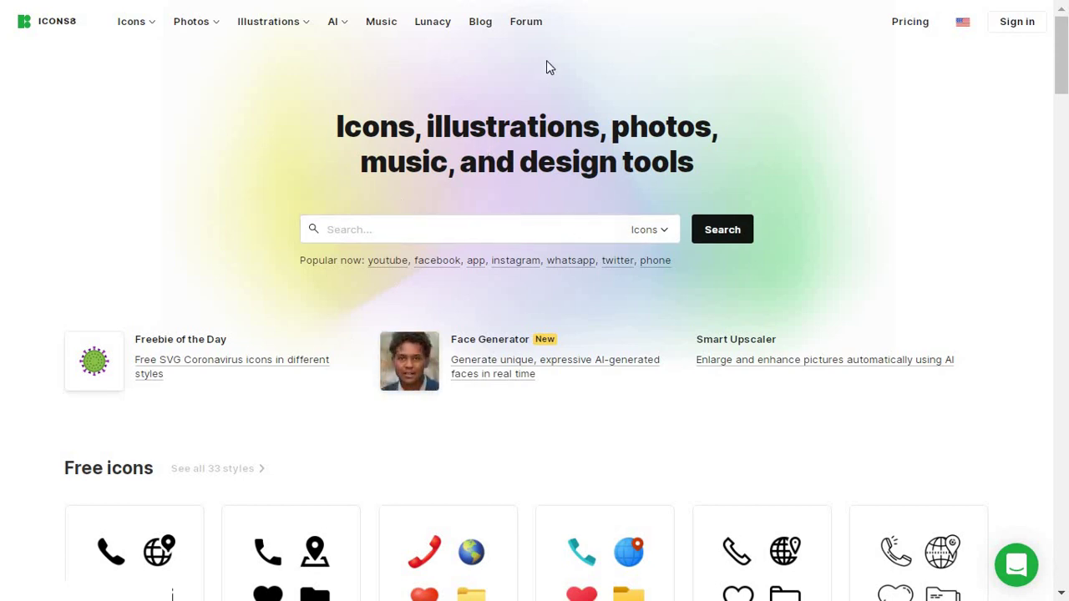
# - Look through the Icons8 home page from the gradient search header down to the footer and back up
pyautogui.scroll(-20, 632, 210)
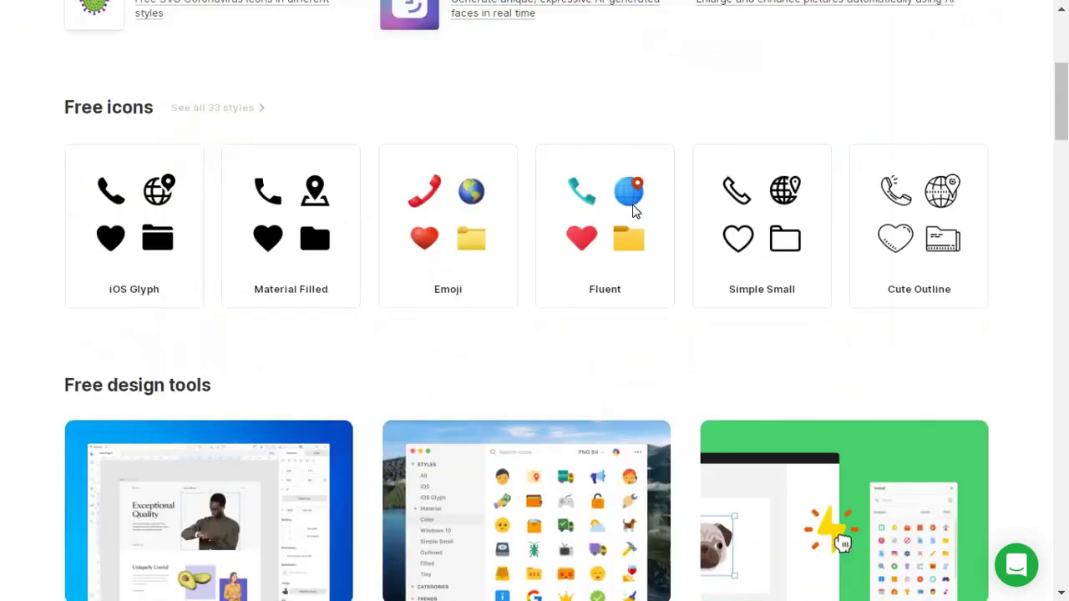
pyautogui.scroll(-15, 632, 210)
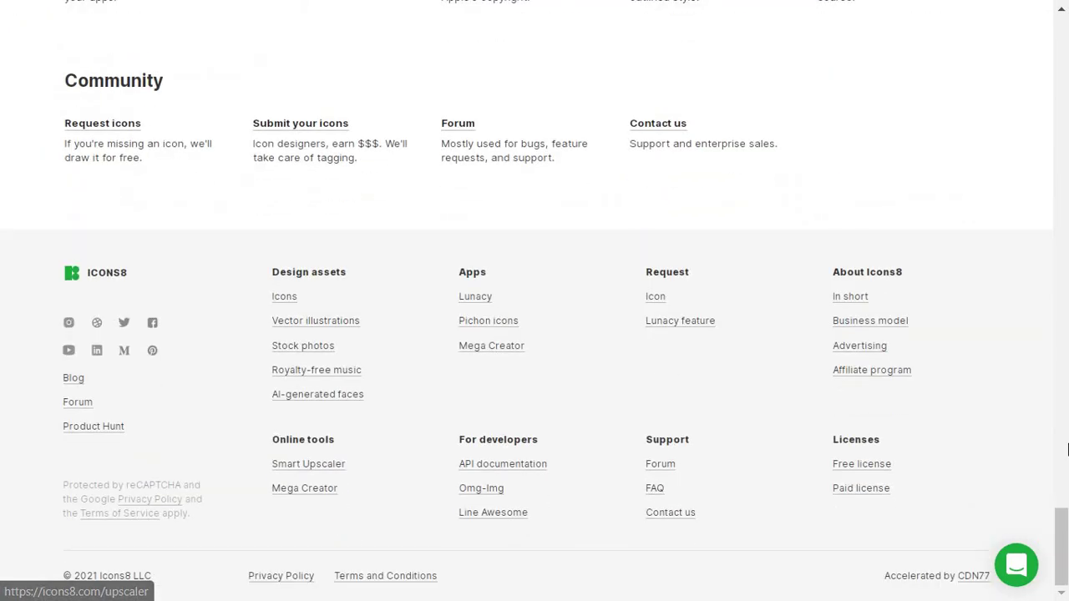
pyautogui.moveTo(1061, 539); pyautogui.dragTo(1065, 33)
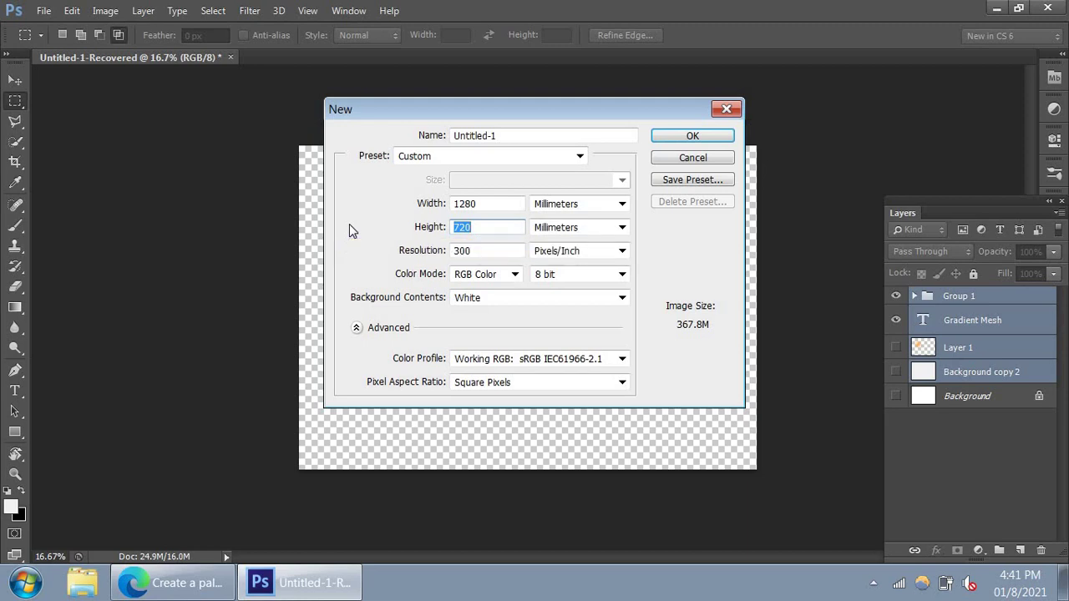
# - Choose the International Paper preset for the new Photoshop document
pyautogui.click(42, 10)
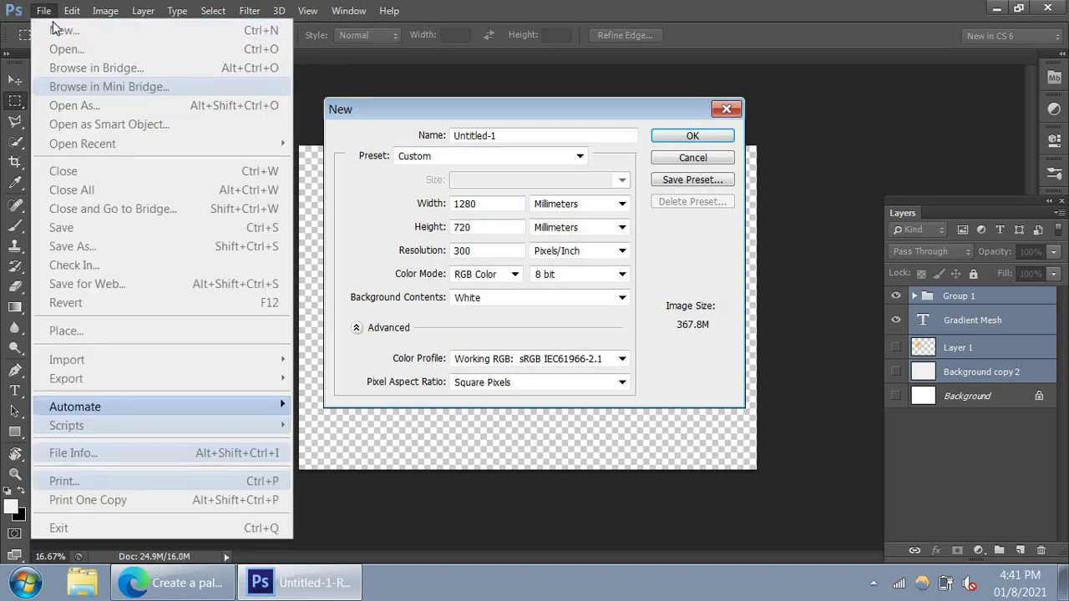
pyautogui.click(350, 111)
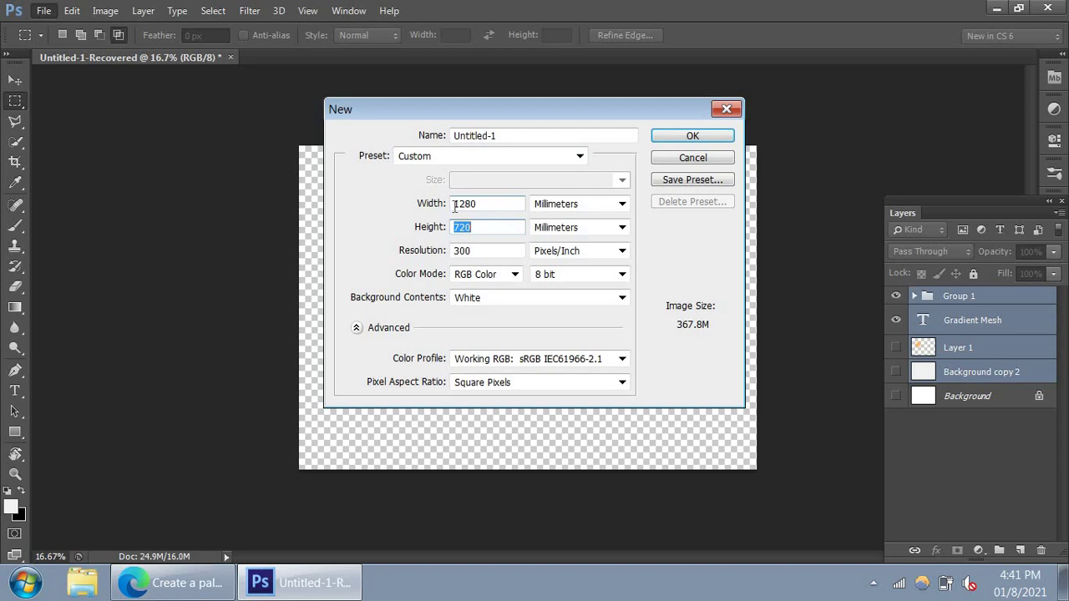
pyautogui.press('Tab')
pyautogui.click(496, 159)
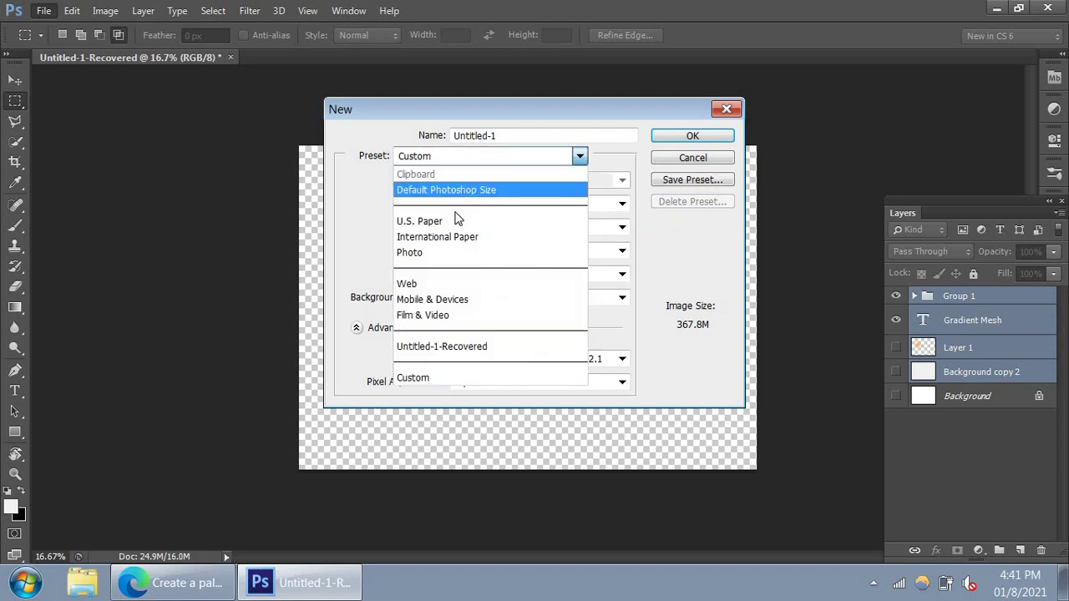
pyautogui.click(466, 238)
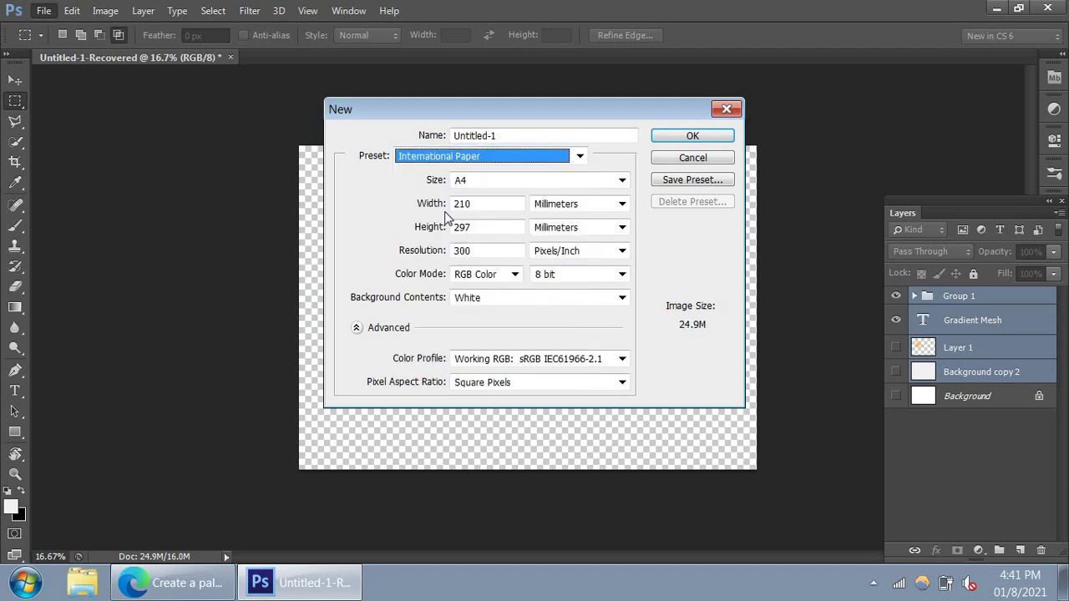
# - Set the new document's width to 1280 mm and height to 720 mm, and create it
pyautogui.click(461, 207)
pyautogui.doubleClick(461, 207)
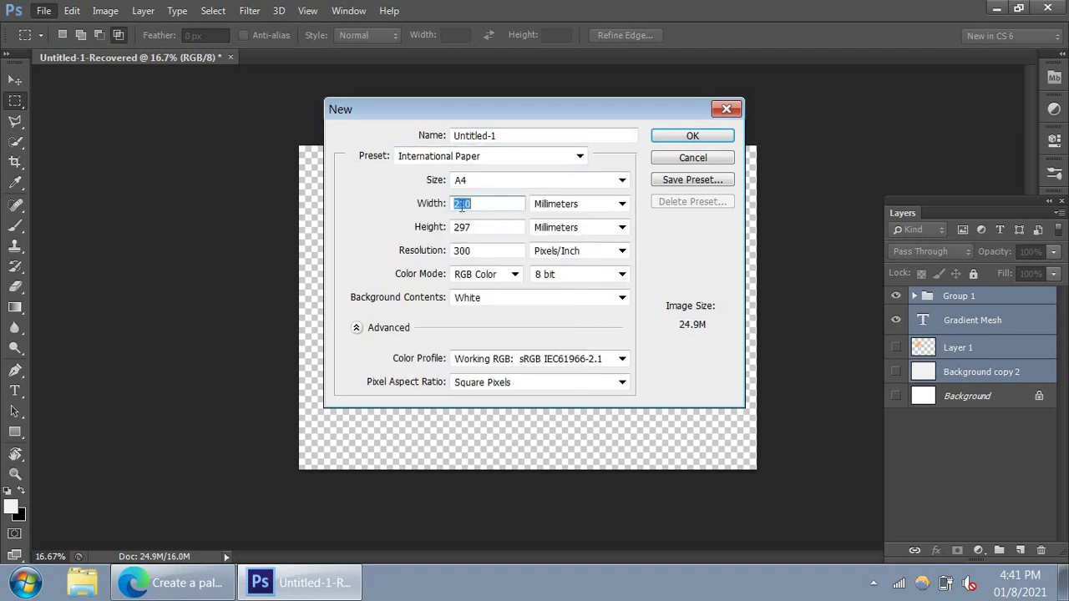
pyautogui.write('1280')
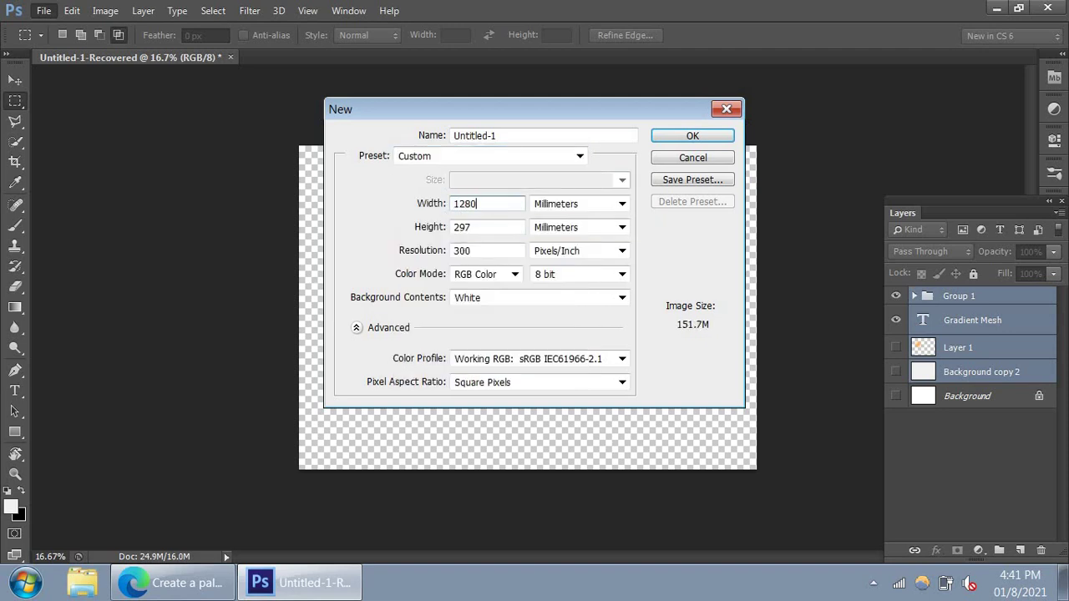
pyautogui.click(467, 226)
pyautogui.doubleClick(468, 227)
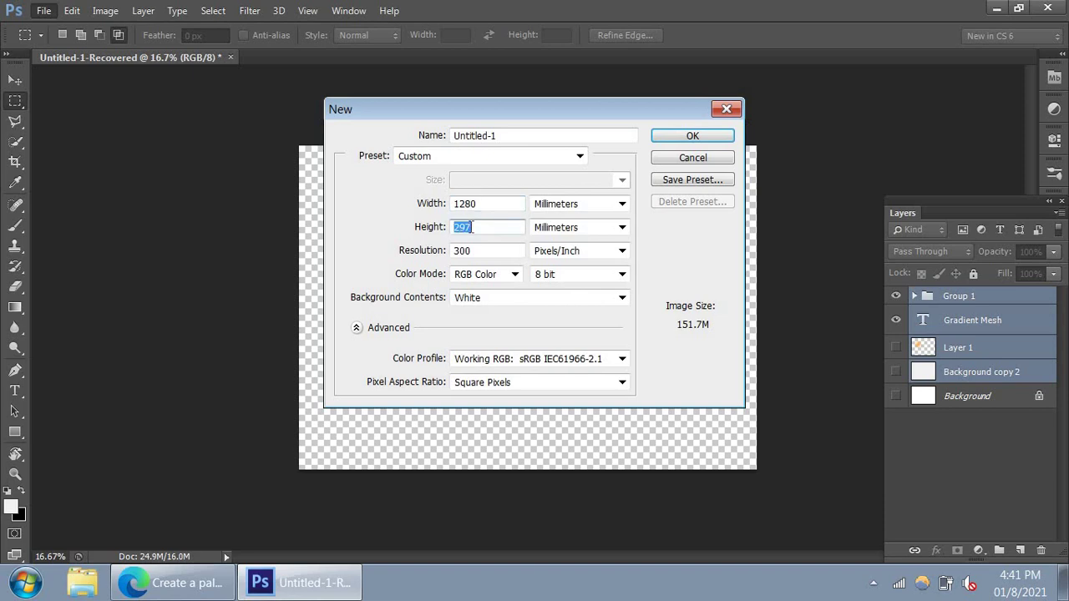
pyautogui.write('720')
pyautogui.click(421, 231)
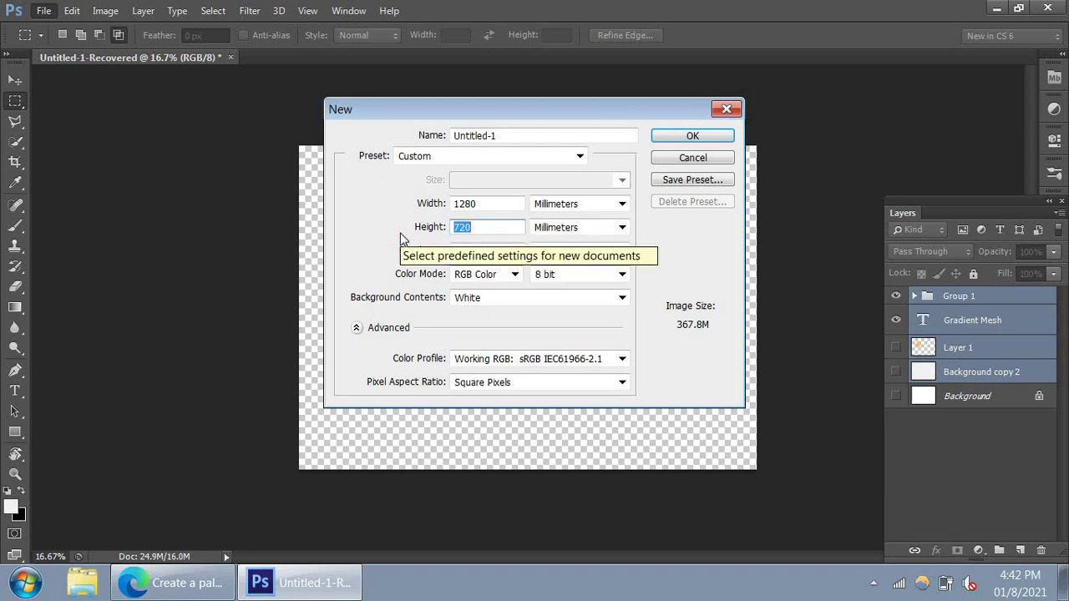
pyautogui.click(704, 138)
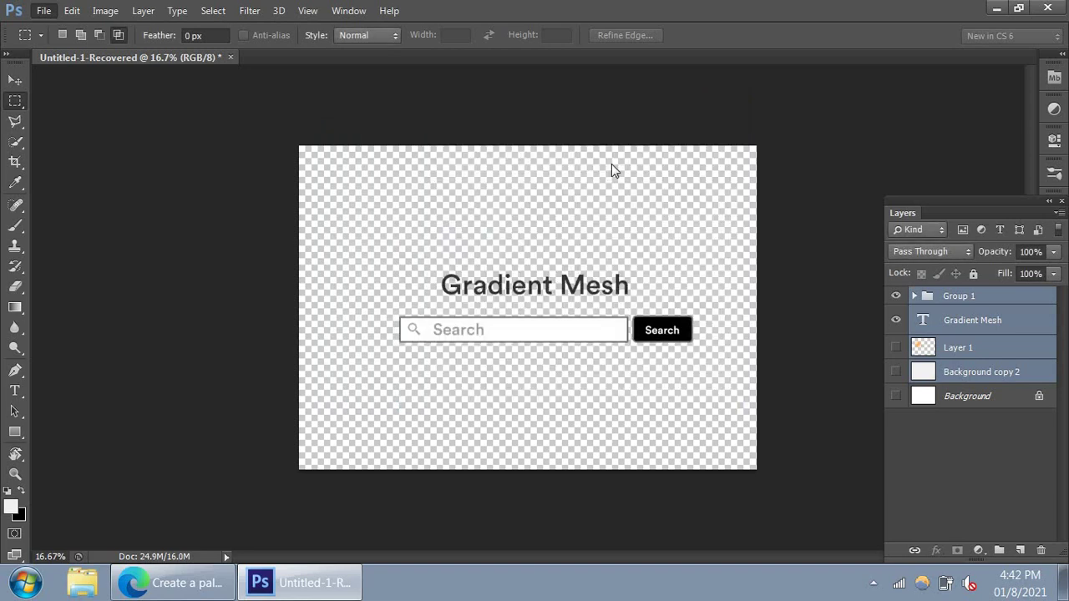
# - Copy the Gradient Mesh text layer and Group 1 from Untitled-1-Recovered into the middle of the Untitled-1 canvas with the Move tool
pyautogui.click(1049, 201)
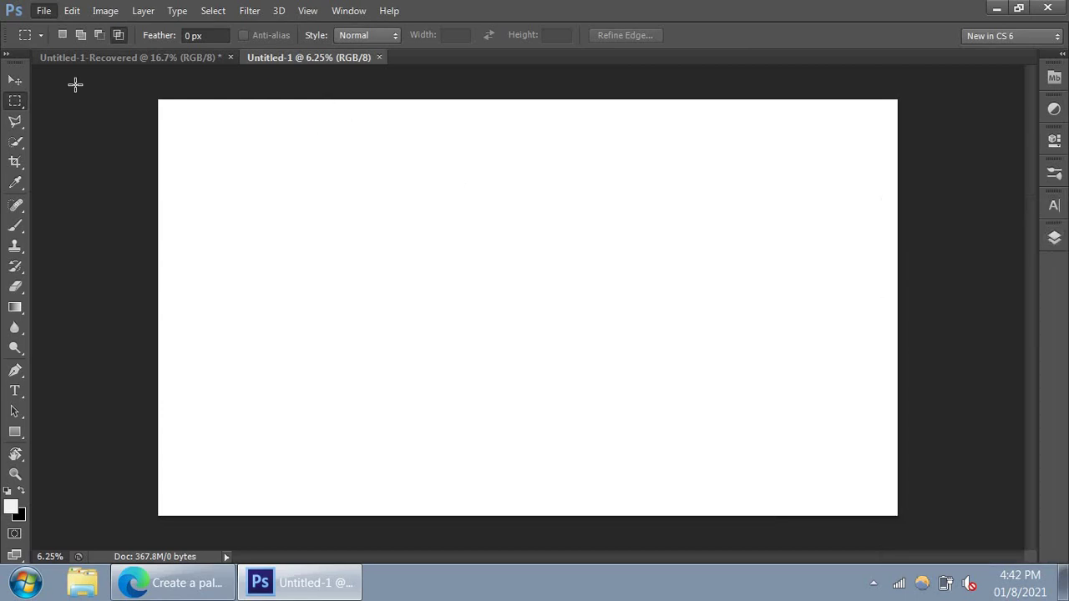
pyautogui.click(16, 81)
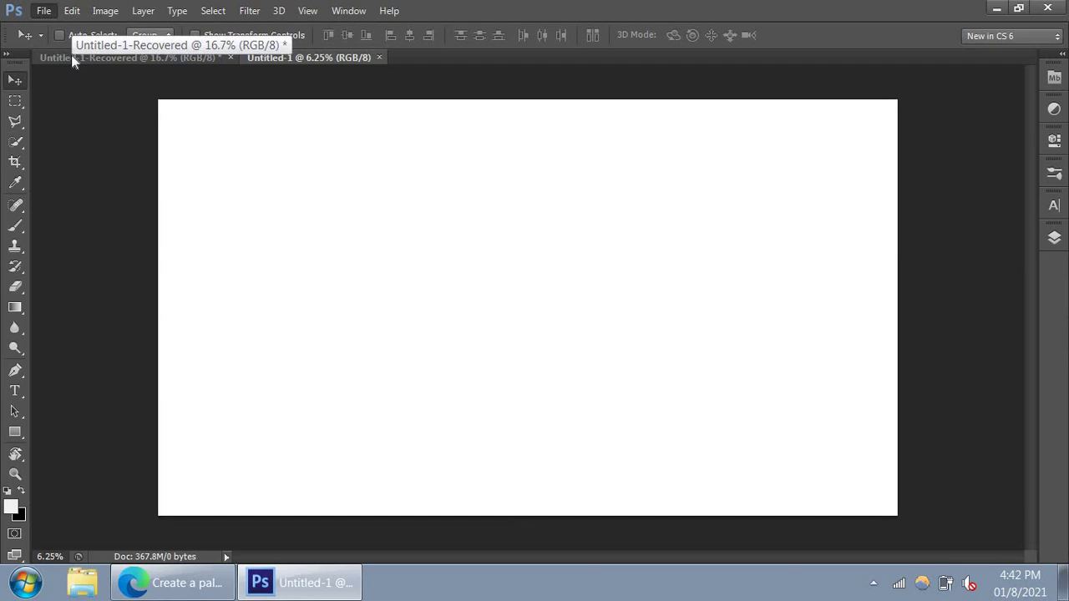
pyautogui.click(71, 55)
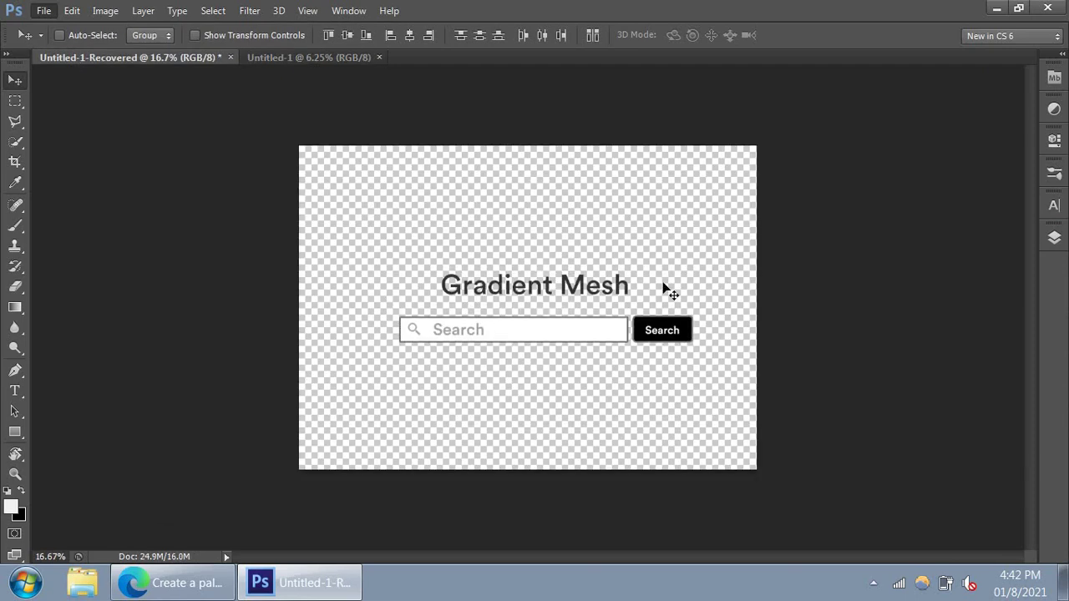
pyautogui.click(1054, 238)
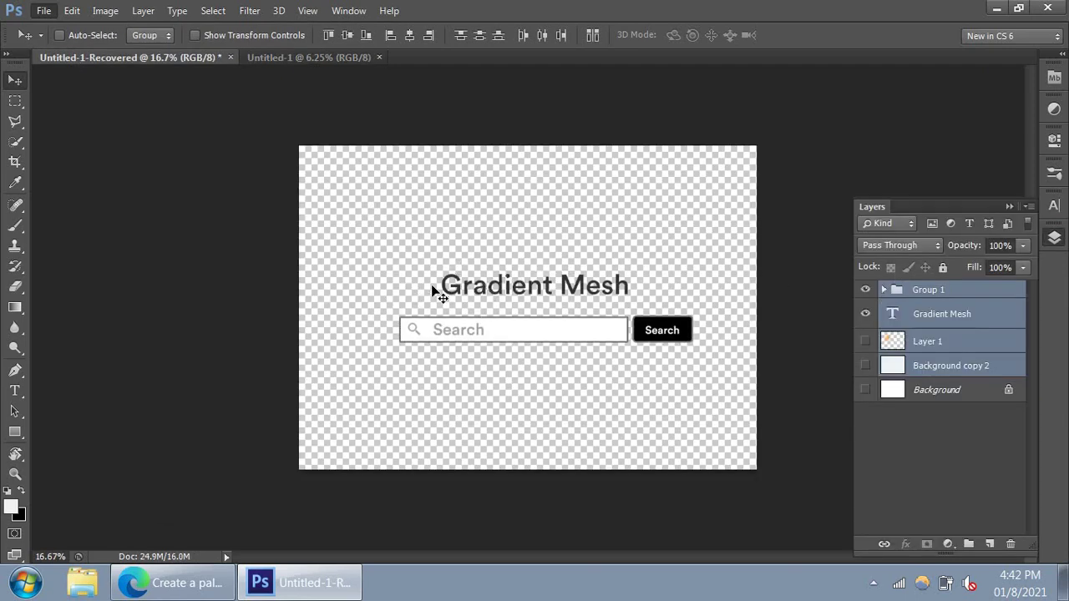
pyautogui.click(944, 324)
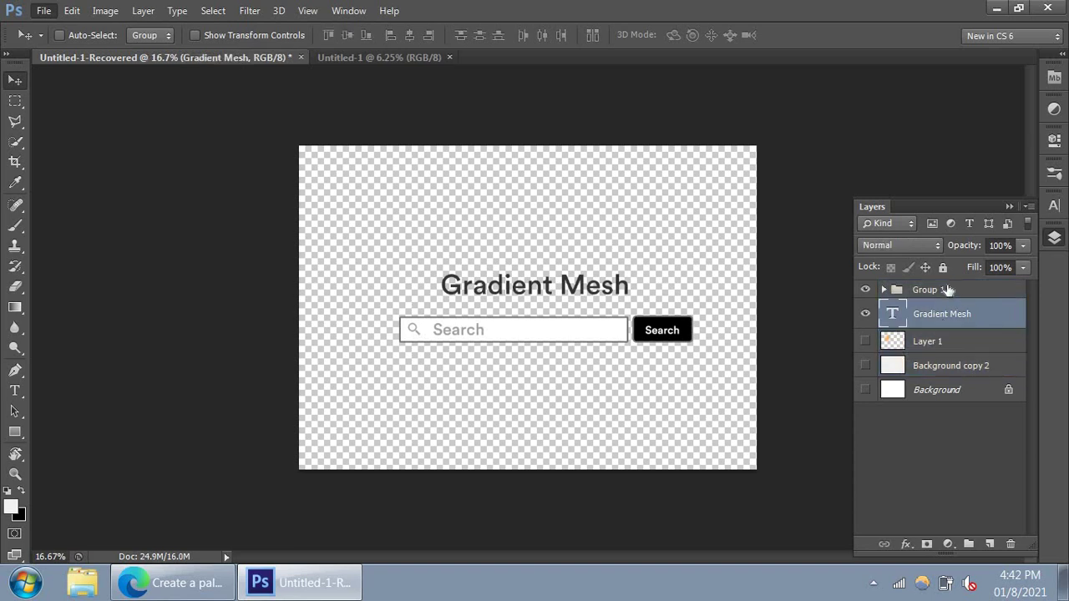
pyautogui.keyDown('shift'); pyautogui.click(948, 290); pyautogui.keyUp('shift')
pyautogui.moveTo(568, 286); pyautogui.dragTo(556, 283)
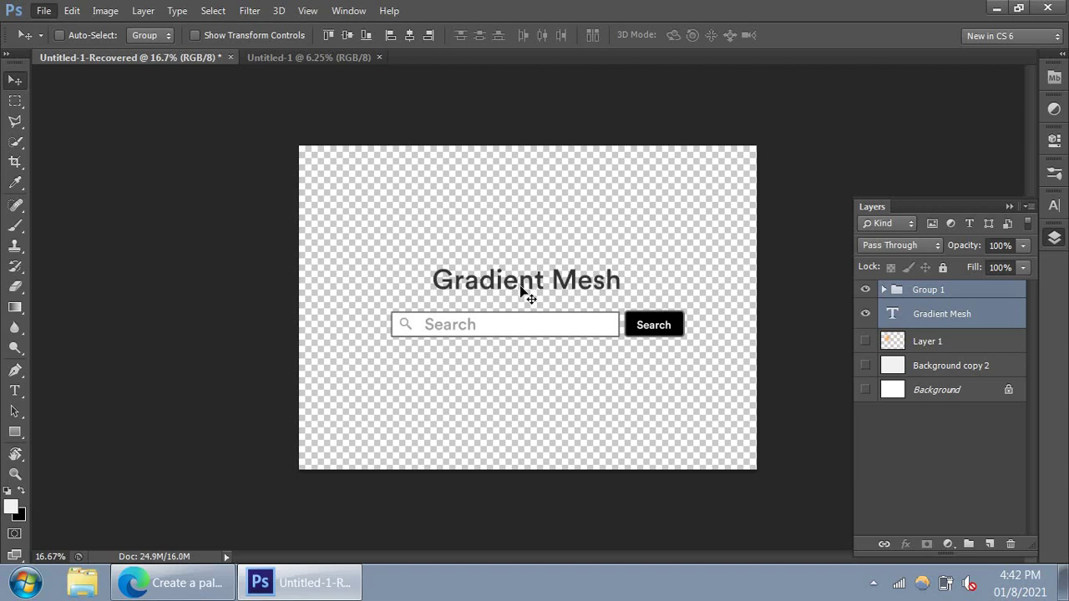
pyautogui.moveTo(515, 286); pyautogui.dragTo(543, 328)
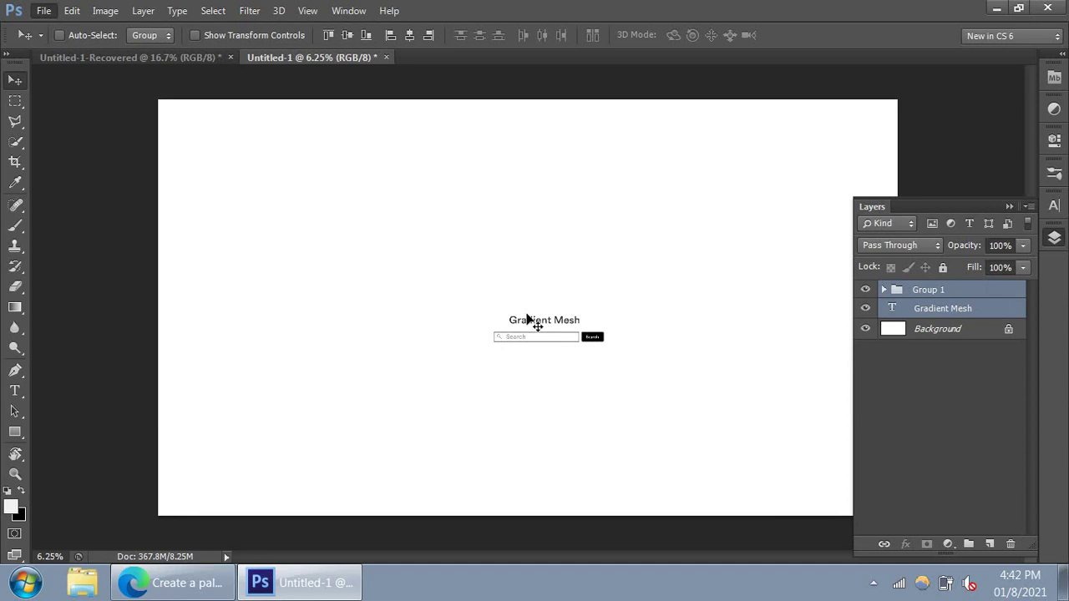
# - Scale the Gradient Mesh title and search bar up to about 340% and move them slightly above the canvas centre
pyautogui.hotkey('ctrl', 't')
pyautogui.moveTo(490, 310); pyautogui.dragTo(334, 269)
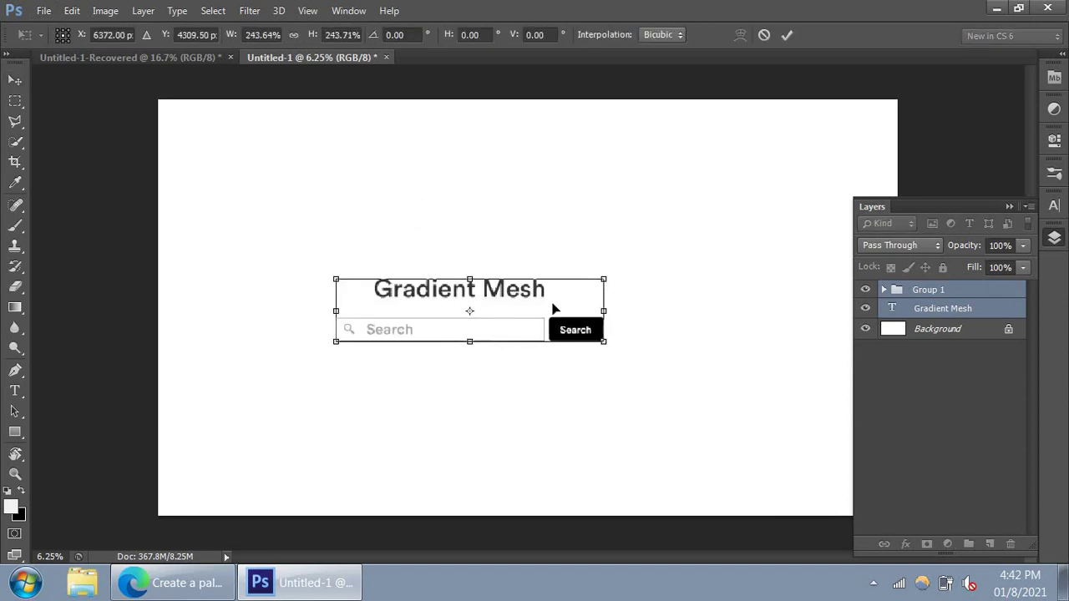
pyautogui.moveTo(608, 346); pyautogui.dragTo(692, 426)
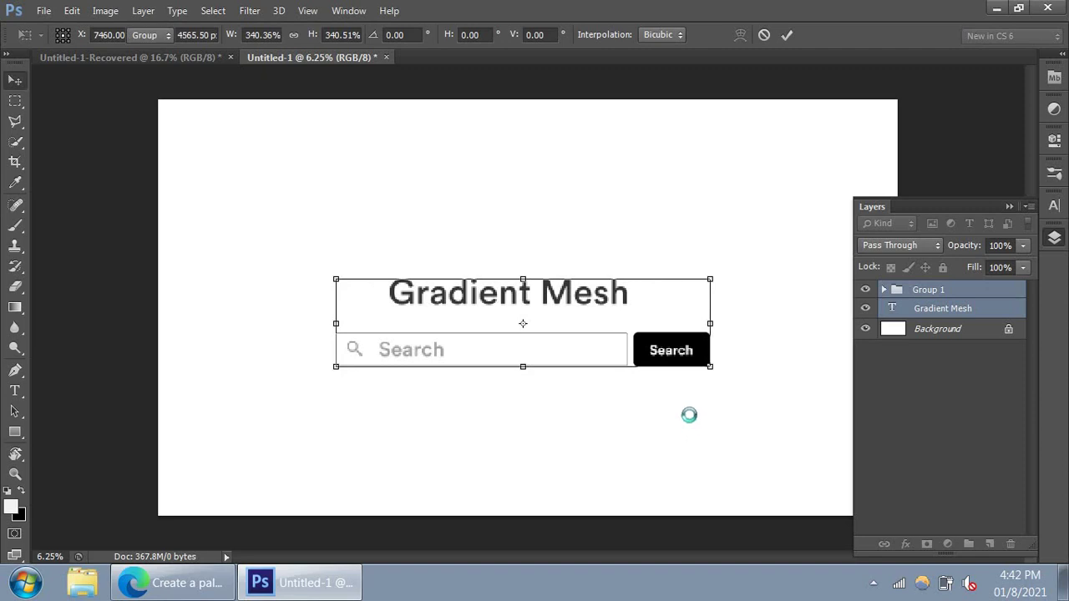
pyautogui.press('Return')
pyautogui.moveTo(630, 307); pyautogui.dragTo(628, 297)
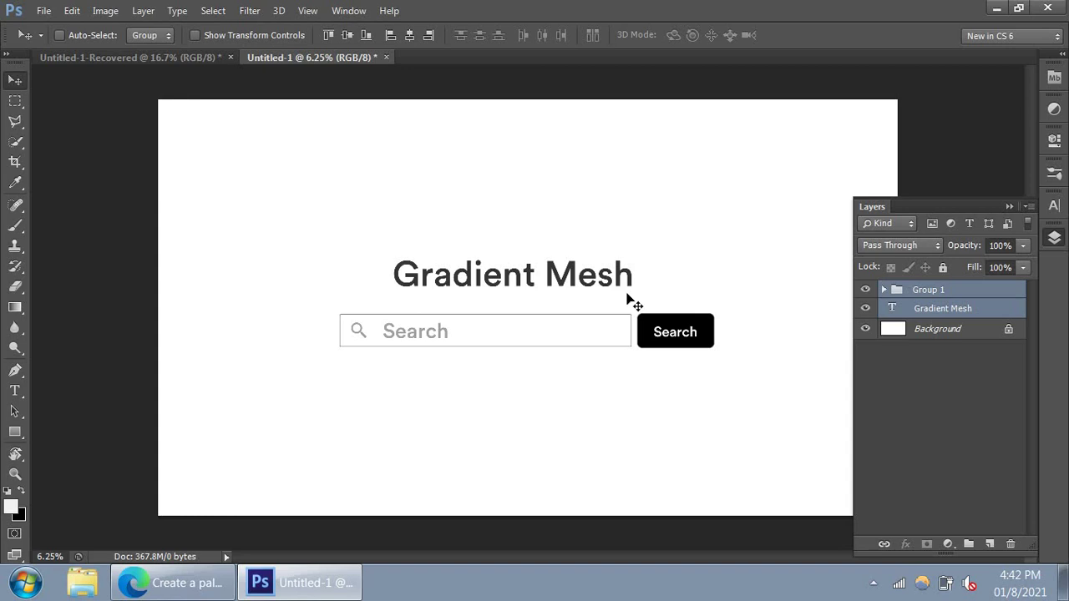
pyautogui.click(1009, 206)
pyautogui.moveTo(501, 288); pyautogui.dragTo(502, 281)
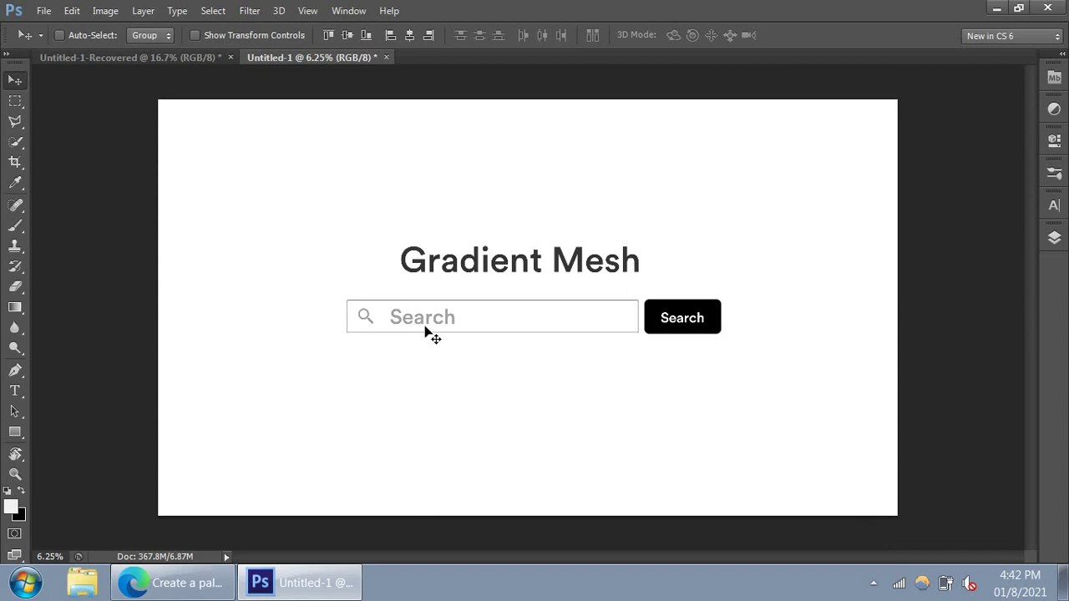
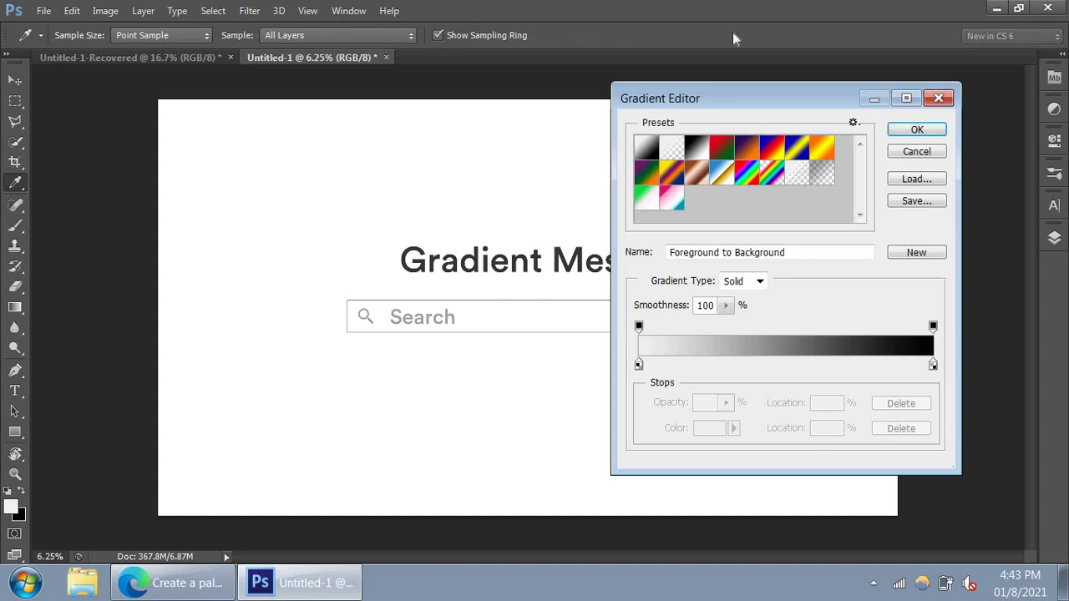
# - Choose the Foreground to Transparent gradient preset and set the Gradient tool to a radial gradient
pyautogui.moveTo(710, 100); pyautogui.dragTo(651, 100)
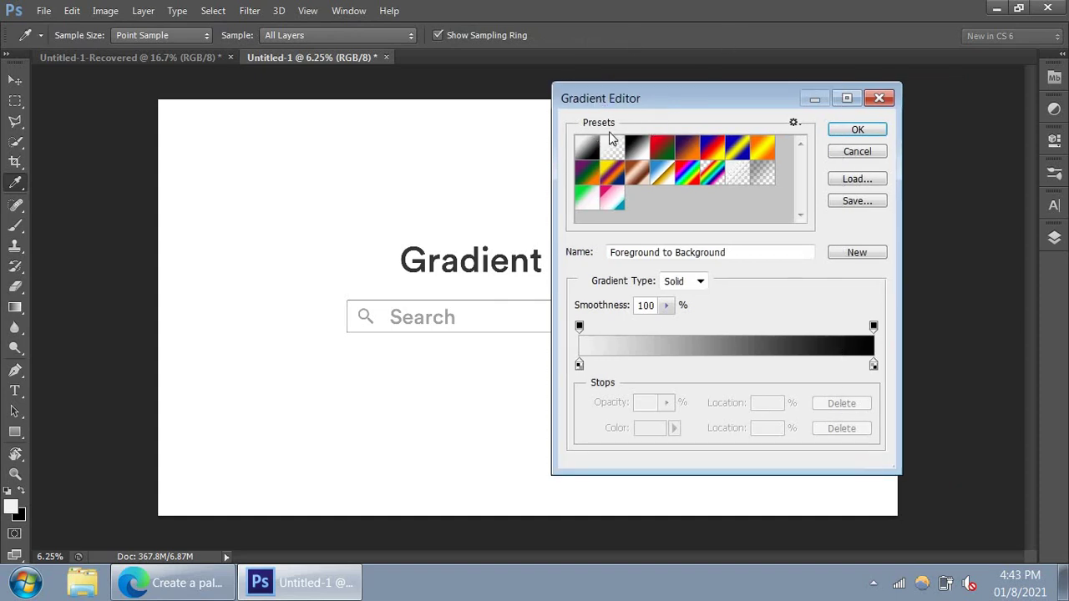
pyautogui.click(608, 151)
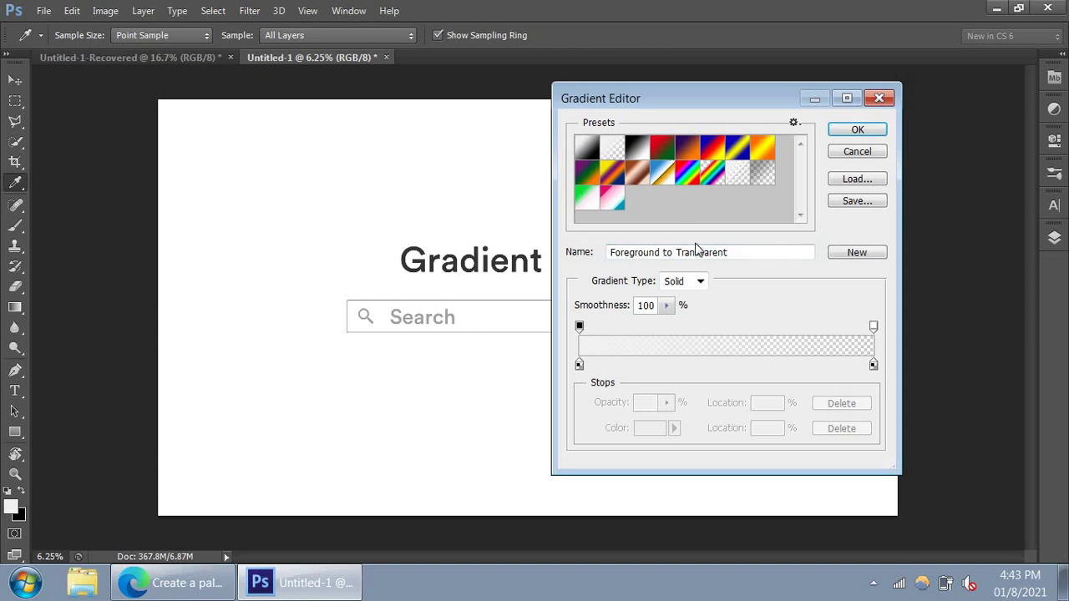
pyautogui.click(854, 134)
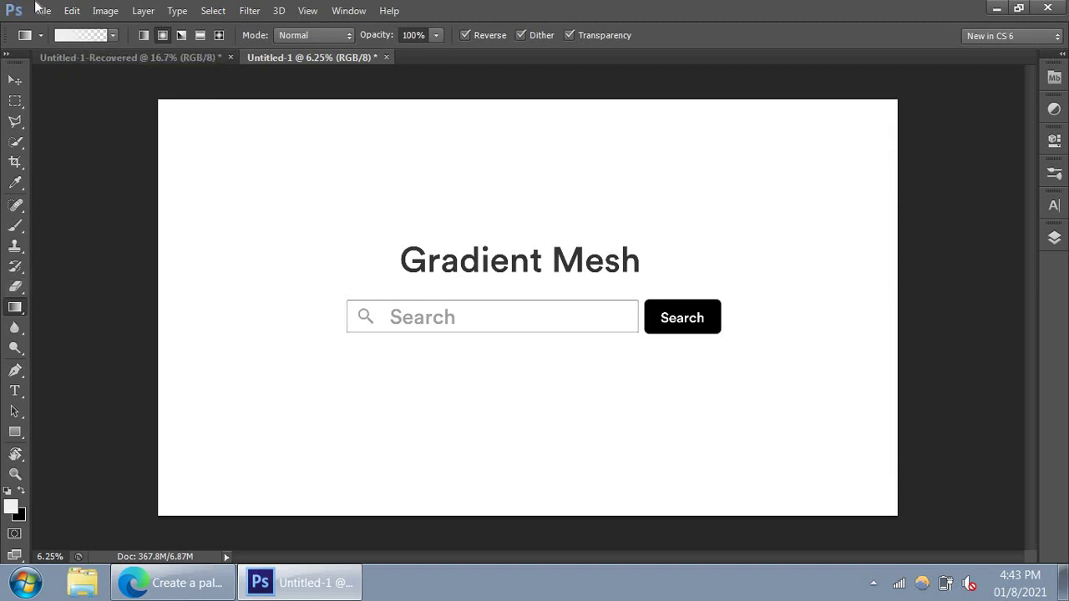
pyautogui.click(163, 37)
pyautogui.click(158, 35)
pyautogui.click(163, 36)
# - Put the Gradient Mesh text layer and Group 1 together into a new layer group
pyautogui.click(1055, 239)
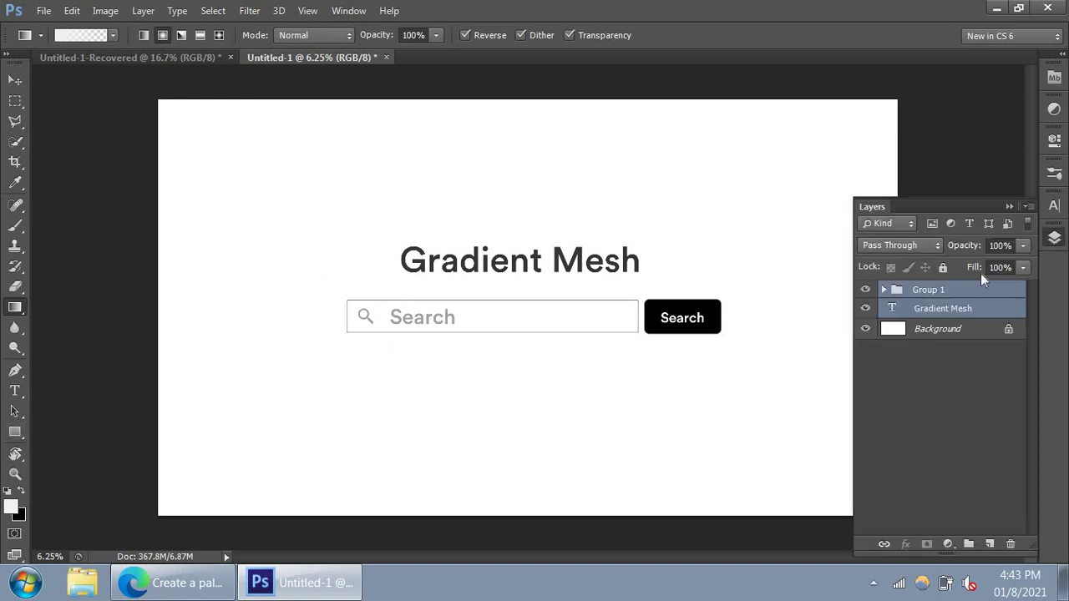
pyautogui.click(946, 311)
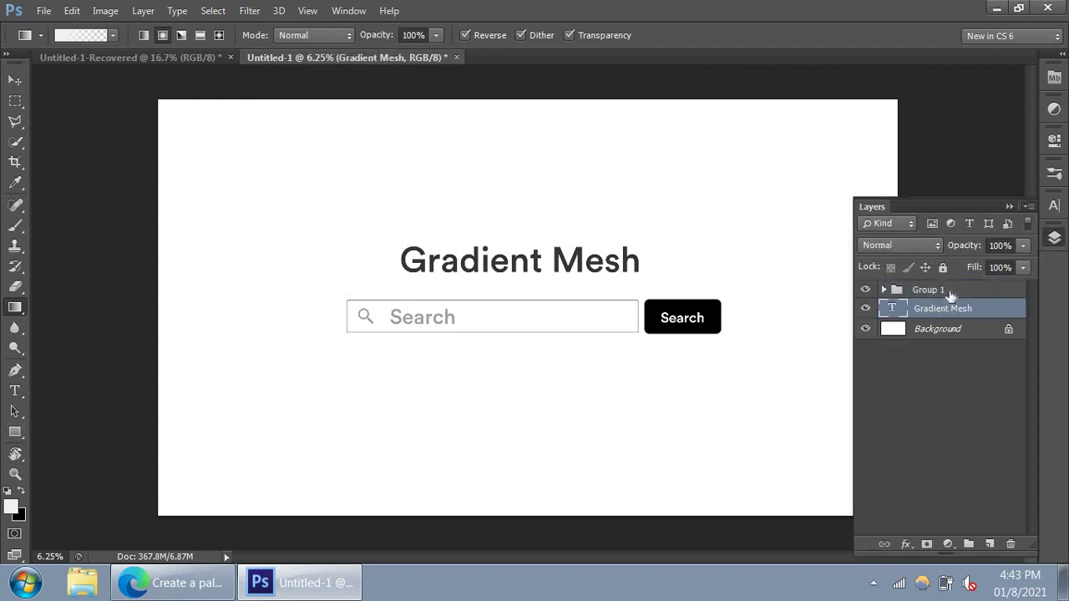
pyautogui.keyDown('shift'); pyautogui.click(952, 291); pyautogui.keyUp('shift')
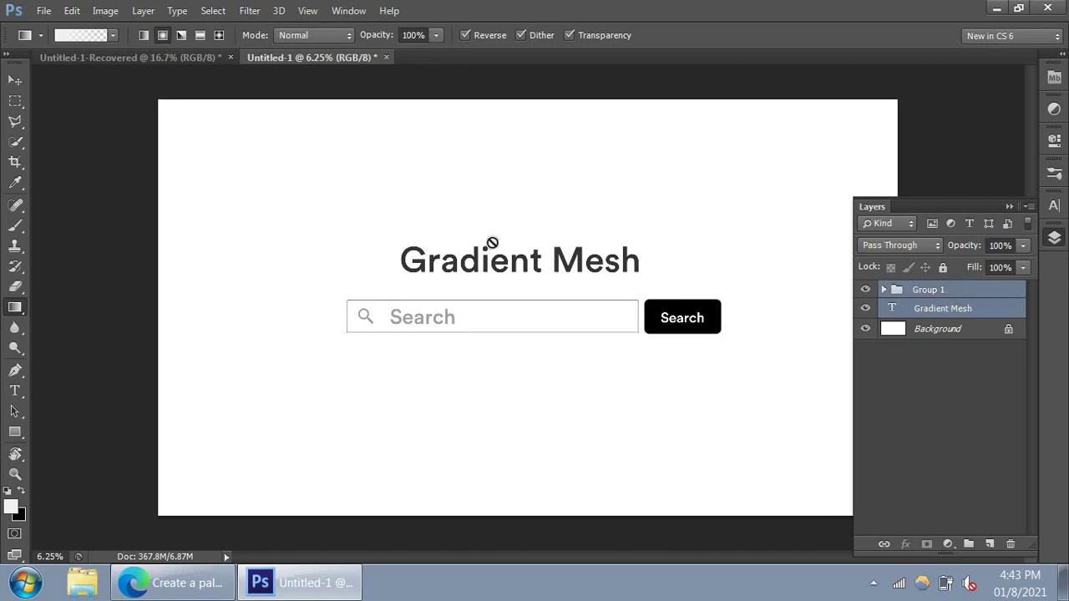
pyautogui.moveTo(939, 306); pyautogui.dragTo(969, 543)
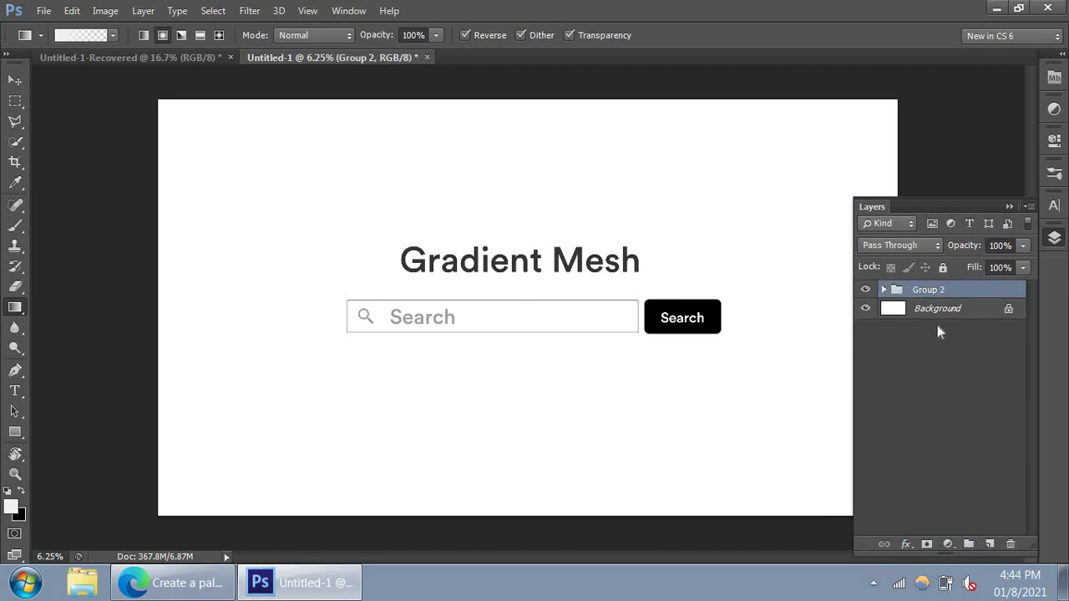
# - Create a new empty layer with the default settings and place it between the header group and the Background
pyautogui.click(144, 11)
pyautogui.moveTo(330, 35)
pyautogui.click(425, 30)
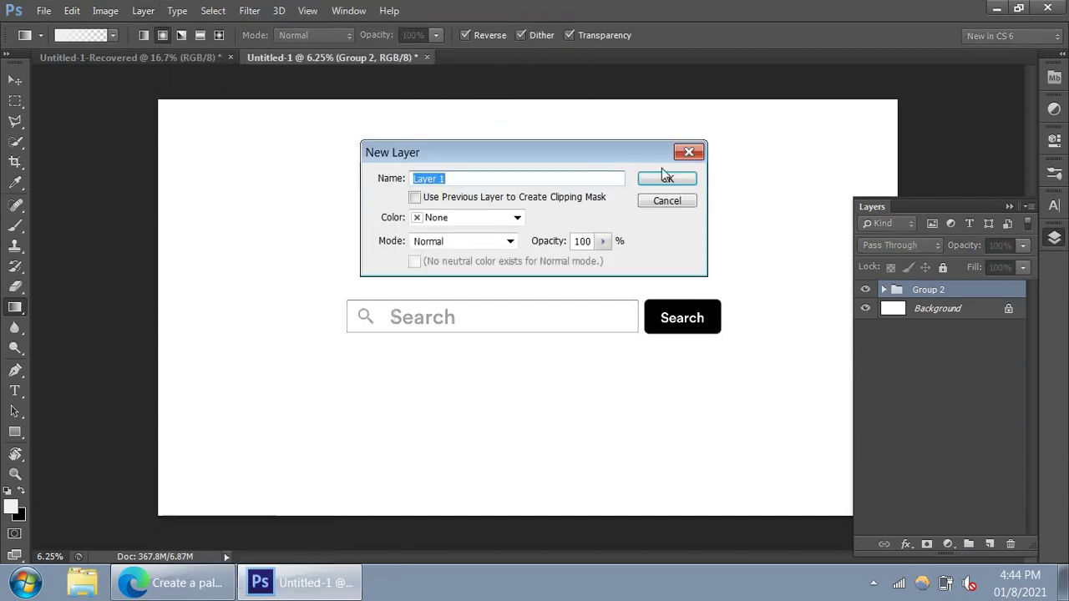
pyautogui.click(671, 178)
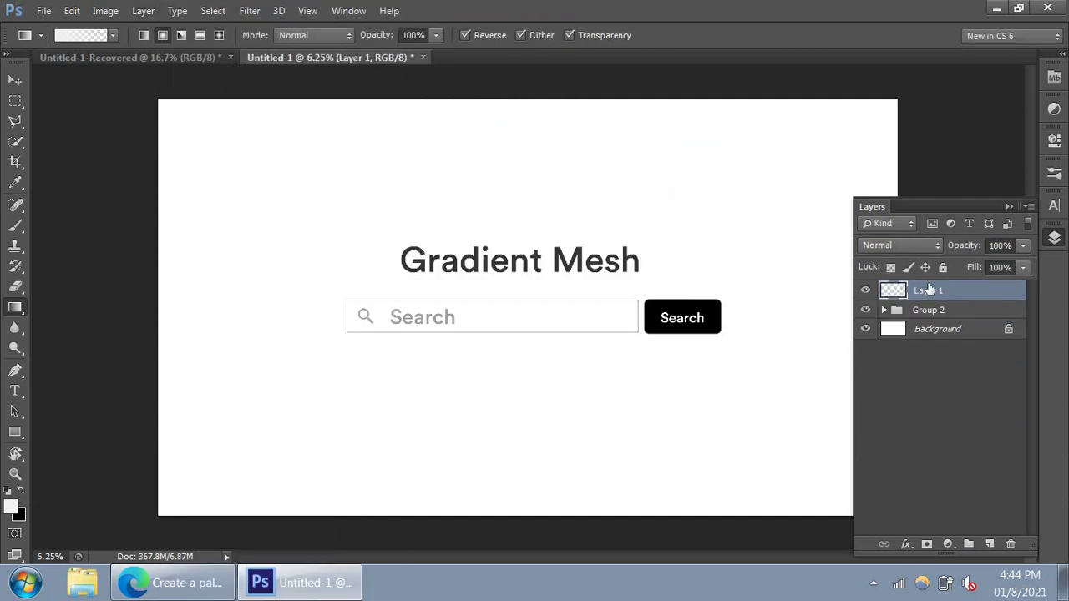
pyautogui.moveTo(929, 288); pyautogui.dragTo(941, 323)
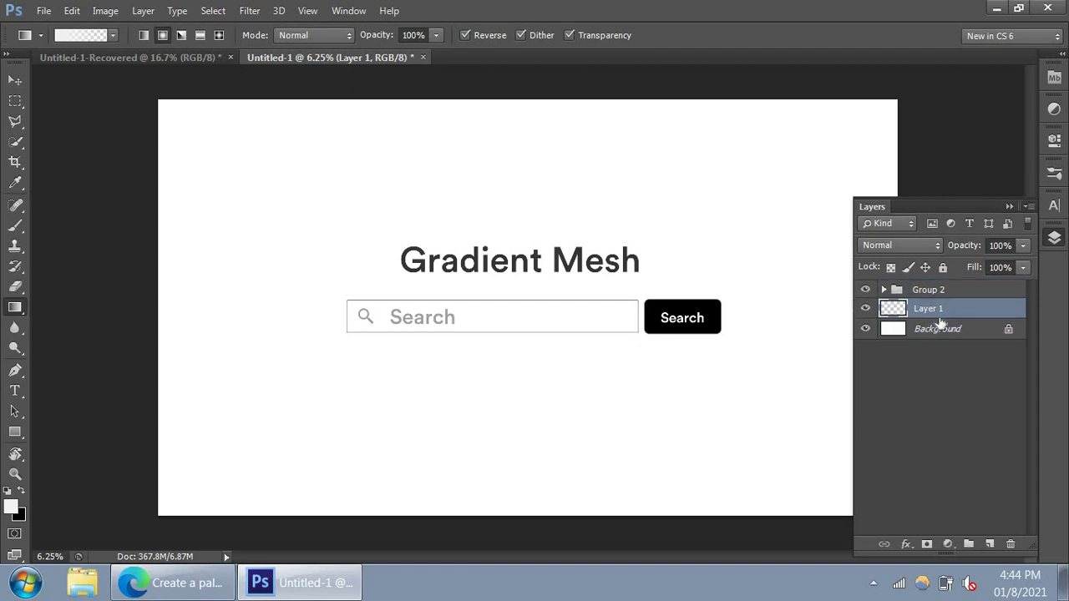
# - Hide and show the header group to check which artwork it contains
pyautogui.click(930, 290)
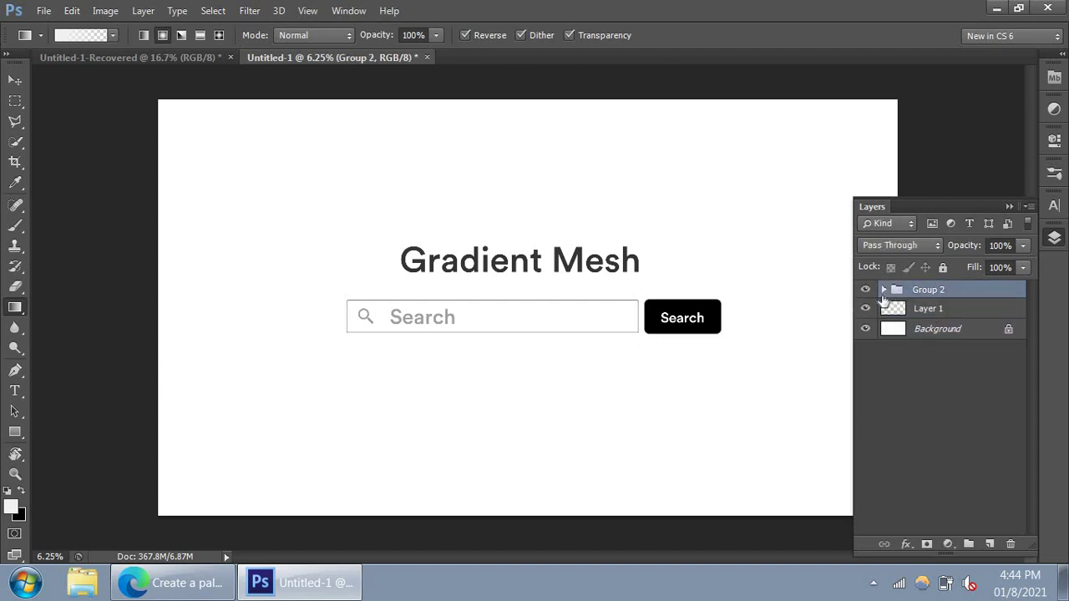
pyautogui.click(866, 290)
pyautogui.click(865, 289)
pyautogui.click(865, 290)
pyautogui.click(865, 290)
# - Rename the new empty layer as BG and make it the active layer
pyautogui.click(925, 308)
pyautogui.doubleClick(928, 308)
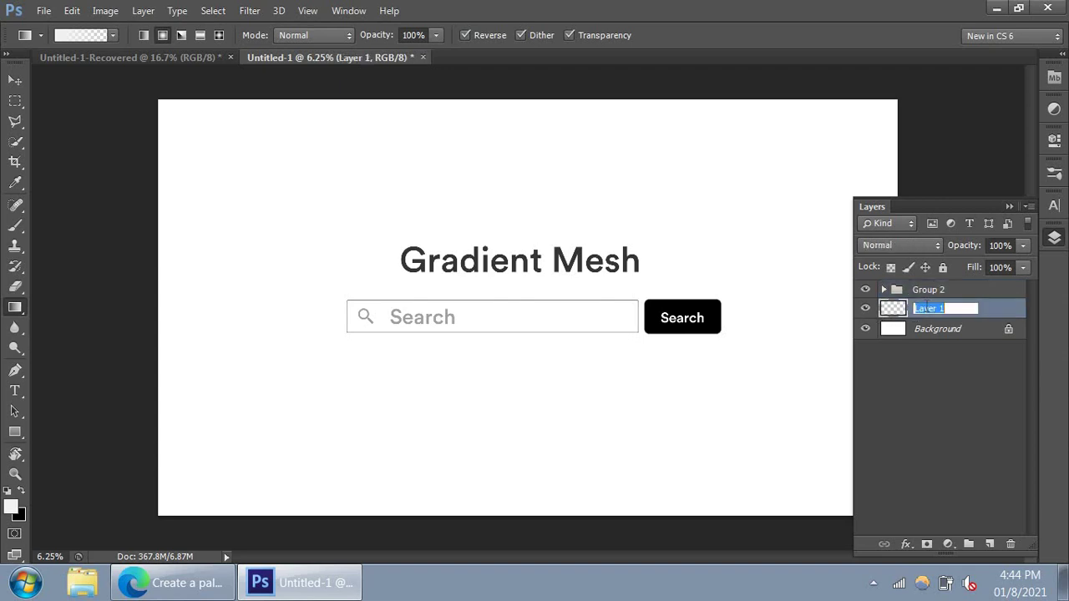
pyautogui.write('BG')
pyautogui.click(947, 353)
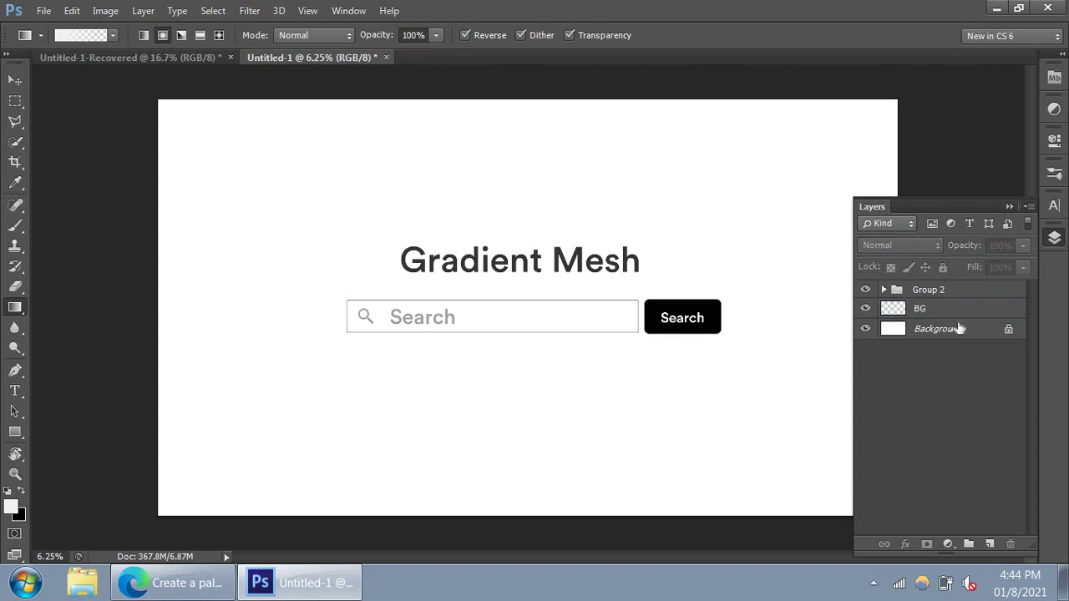
pyautogui.click(975, 311)
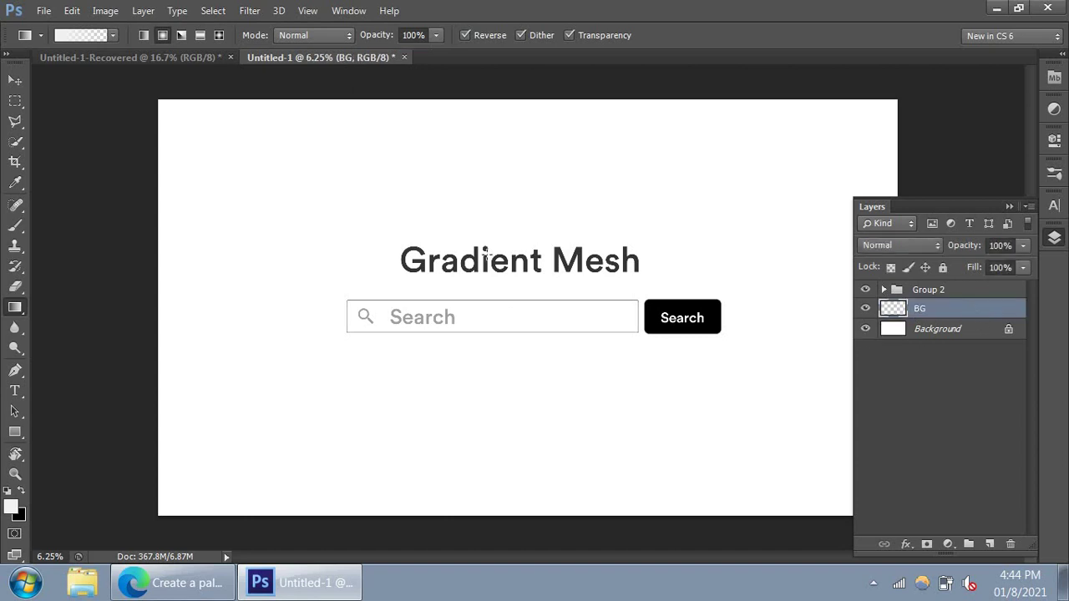
# - Set the foreground colour to ff0000
pyautogui.click(11, 507)
pyautogui.write('ff0000')
pyautogui.click(1024, 158)
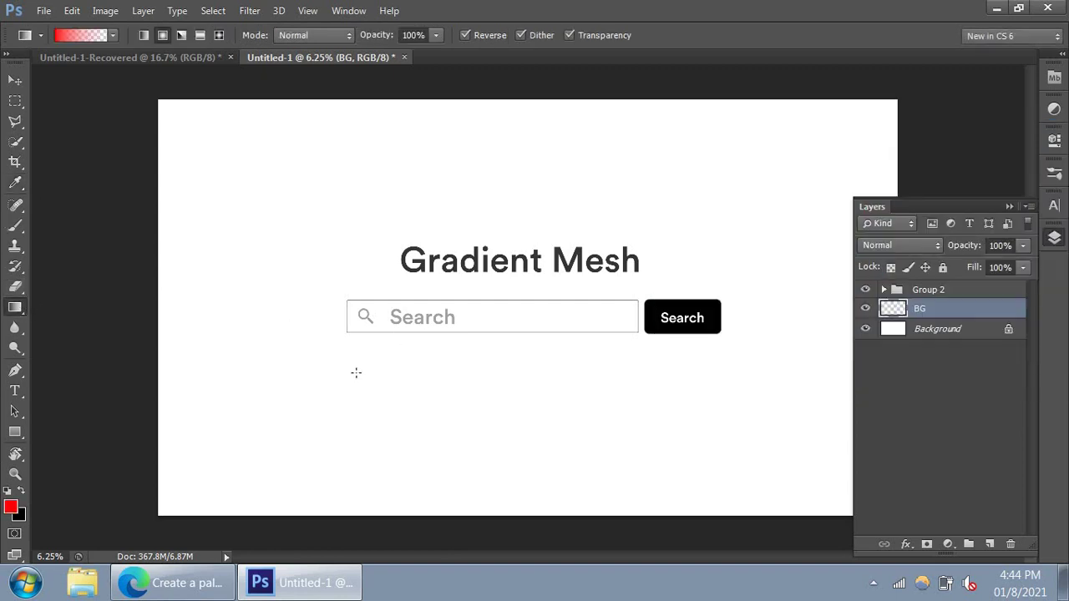
# - Try red radial gradients on the BG layer, with and without Reverse, and undo each one
pyautogui.moveTo(352, 375); pyautogui.dragTo(461, 242)
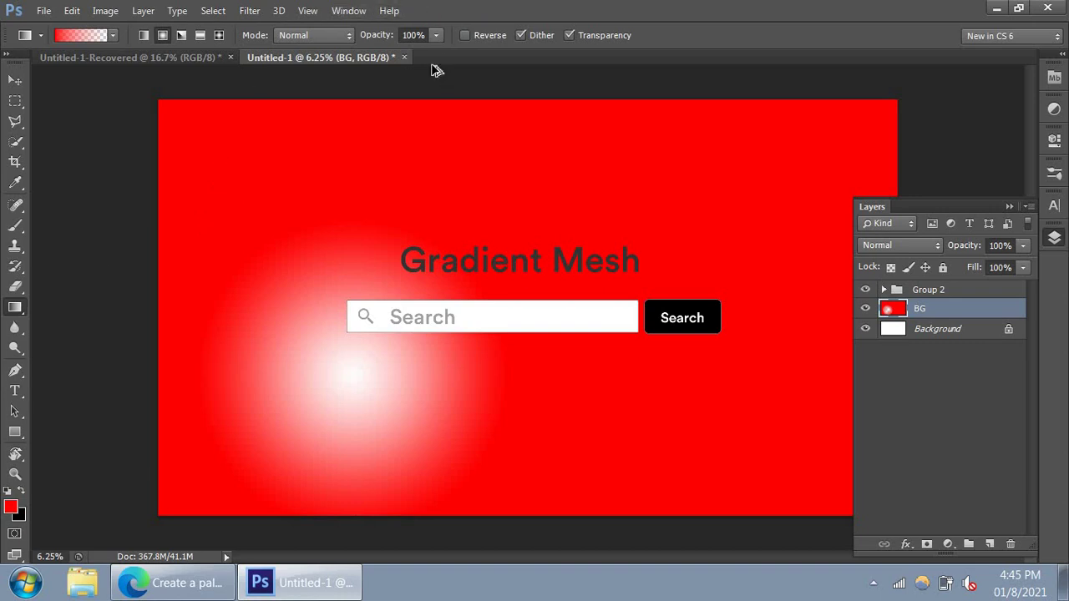
pyautogui.hotkey('ctrl', 'z')
pyautogui.moveTo(375, 392); pyautogui.dragTo(477, 224)
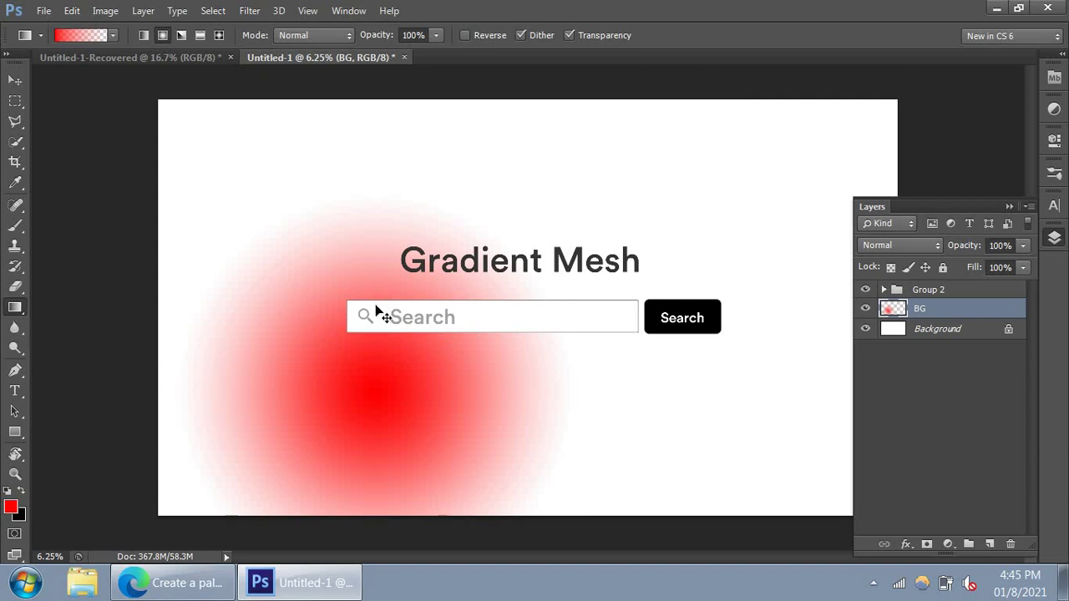
pyautogui.hotkey('ctrl', 'z')
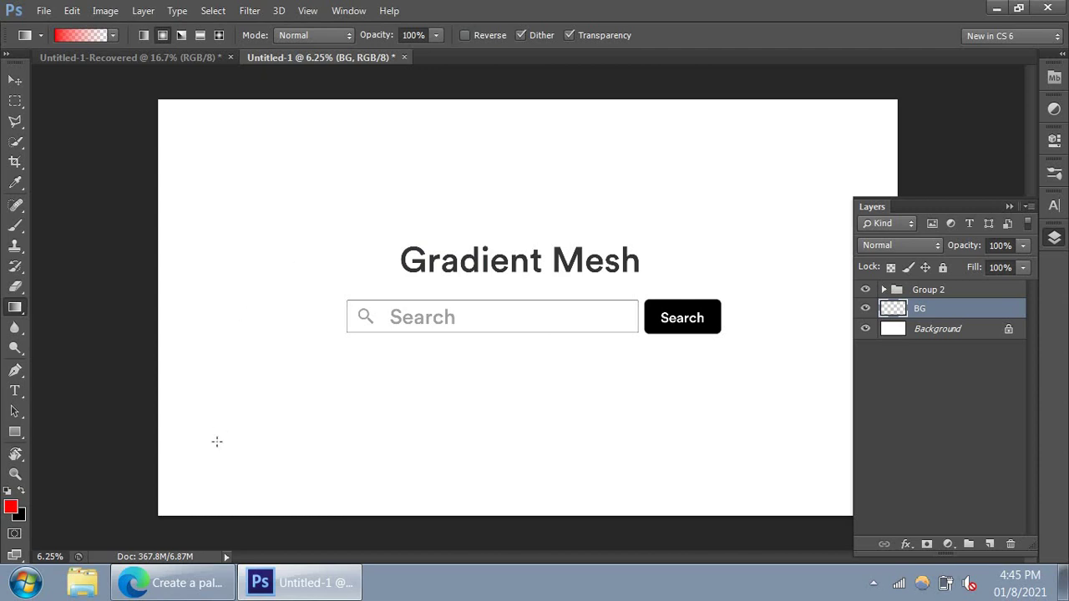
# - Copy the Paradise Pink hex code EF476F from the Coolors palette in the browser and set it as Photoshop's foreground colour
pyautogui.click(153, 585)
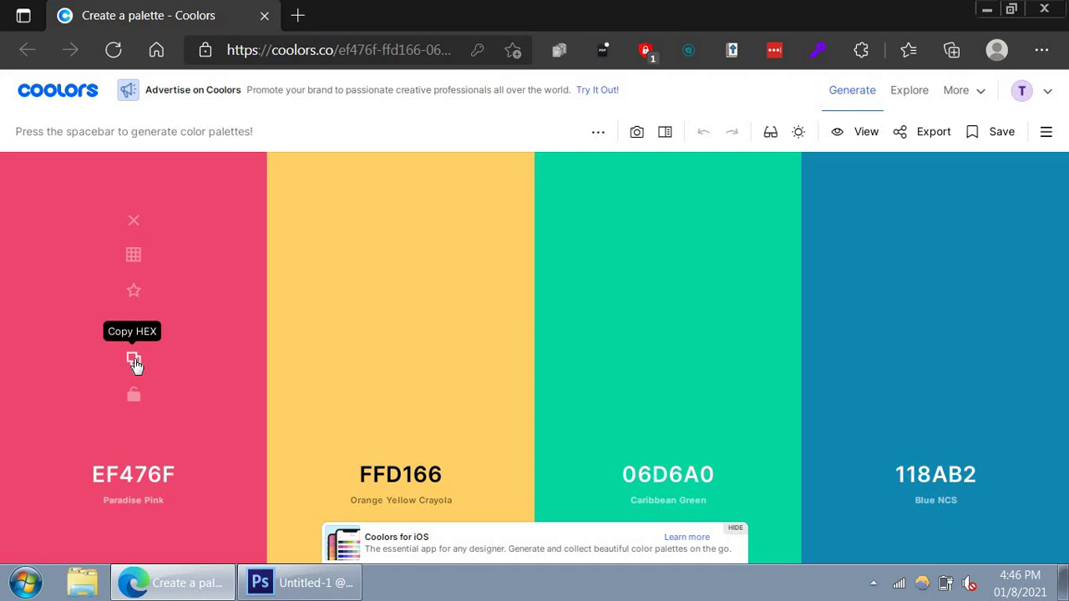
pyautogui.click(260, 582)
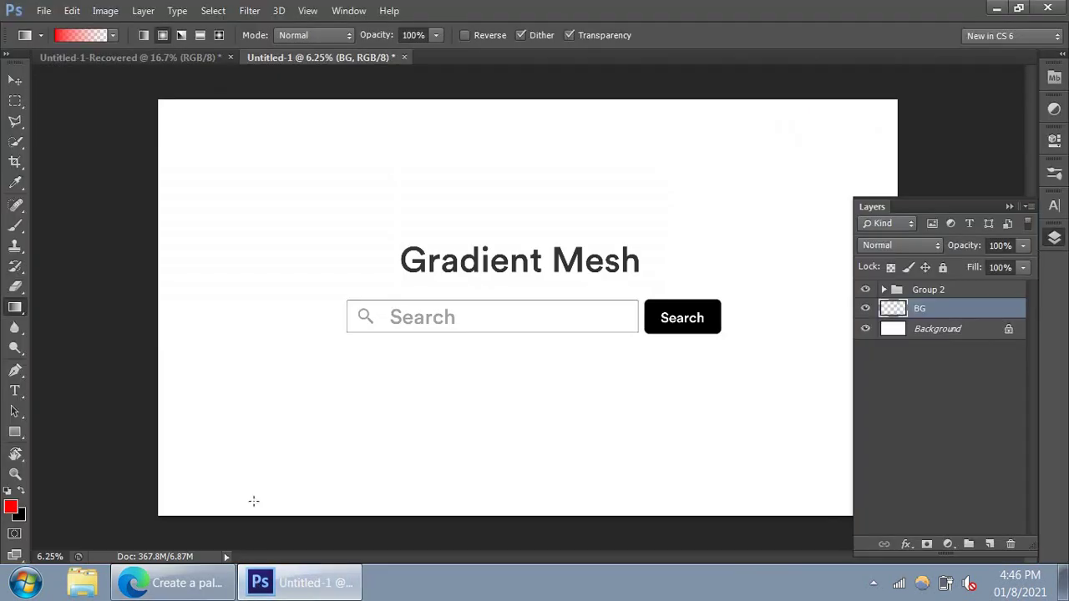
pyautogui.click(12, 510)
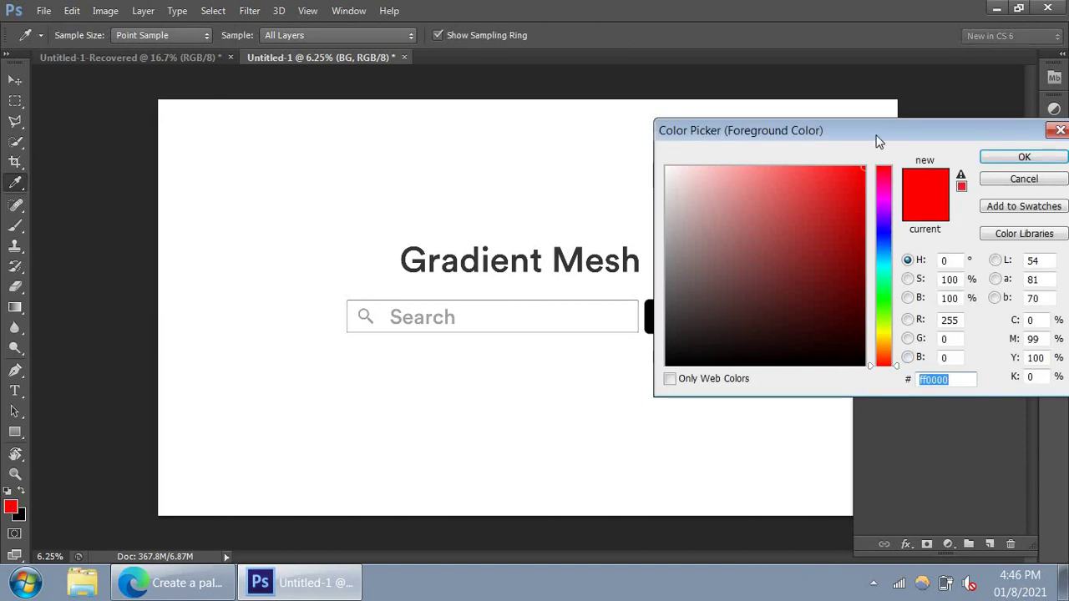
pyautogui.moveTo(878, 142); pyautogui.dragTo(331, 168)
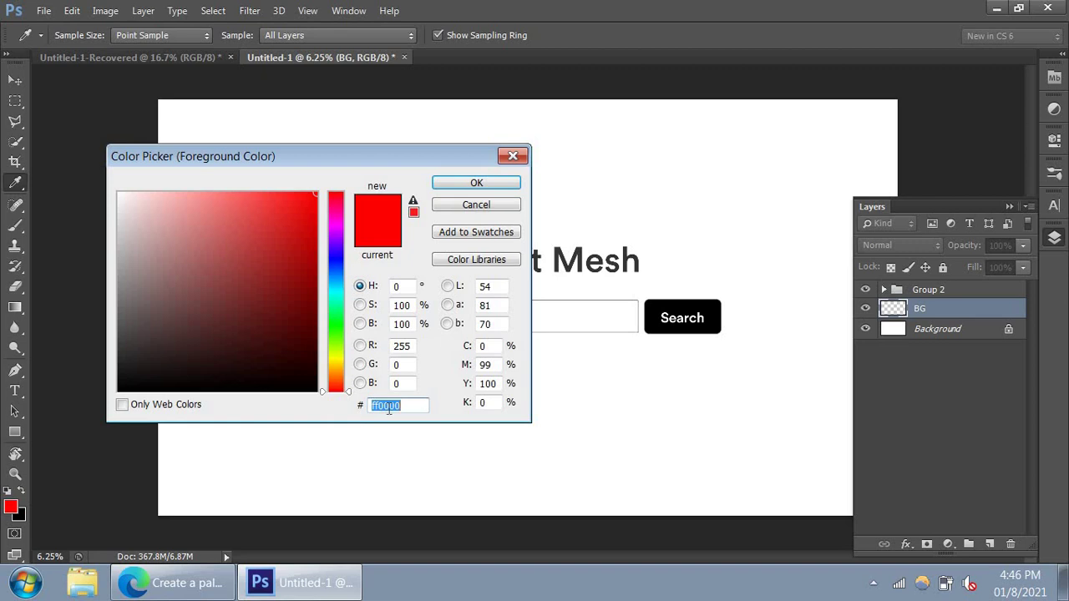
pyautogui.write('Mesh gra')
pyautogui.hotkey('ctrl', 'a')
pyautogui.click(176, 583)
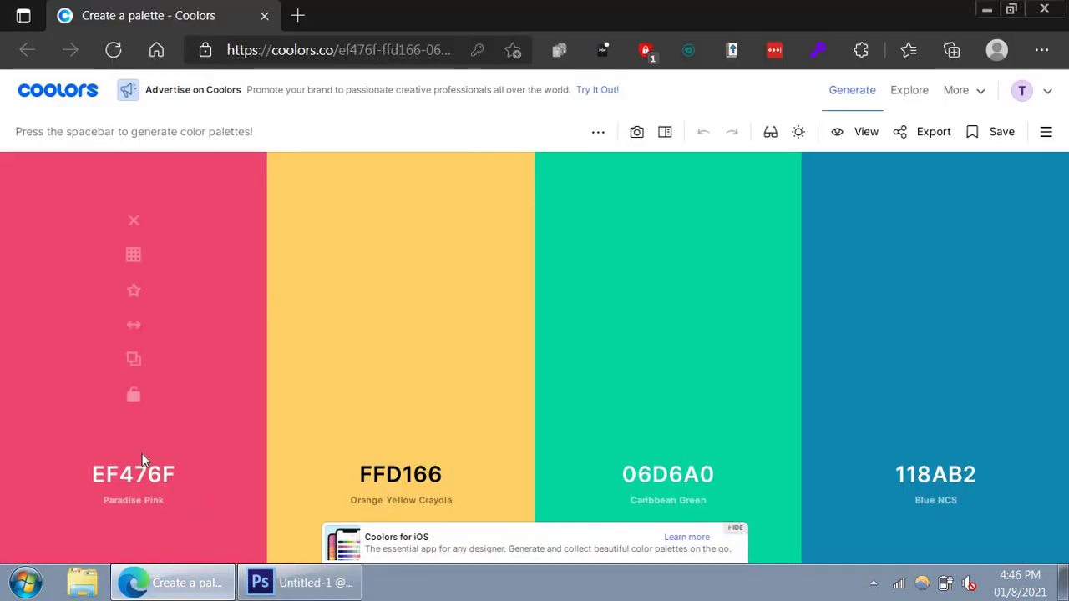
pyautogui.click(134, 362)
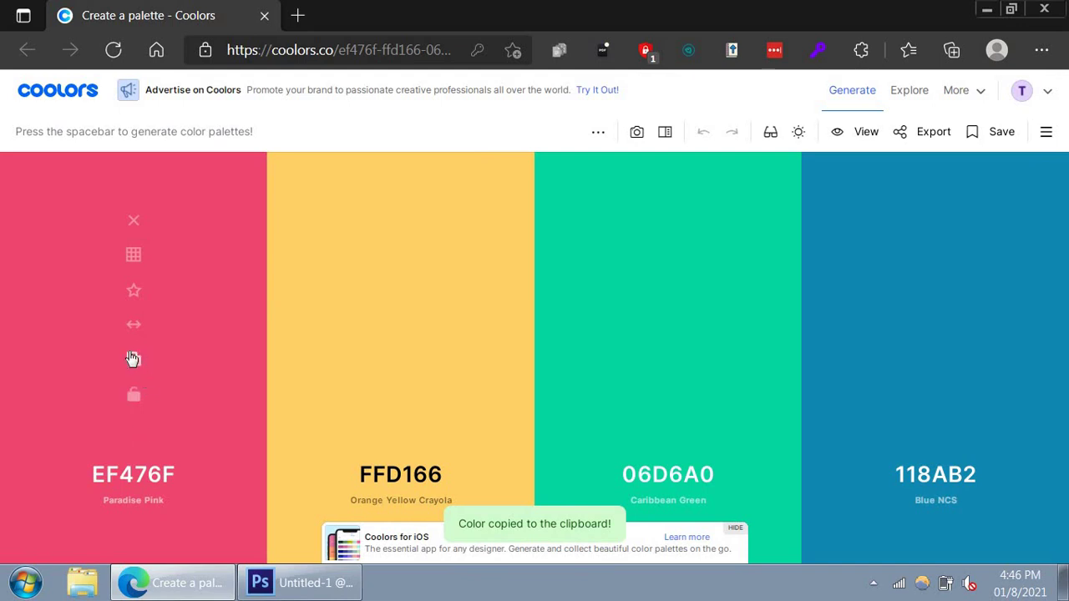
pyautogui.click(132, 366)
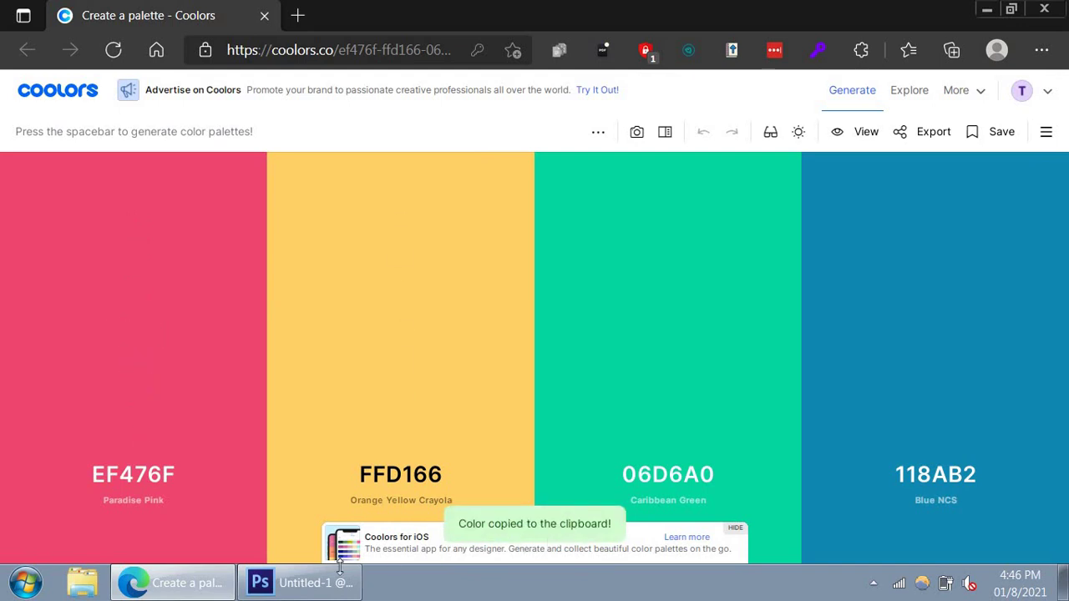
pyautogui.click(317, 589)
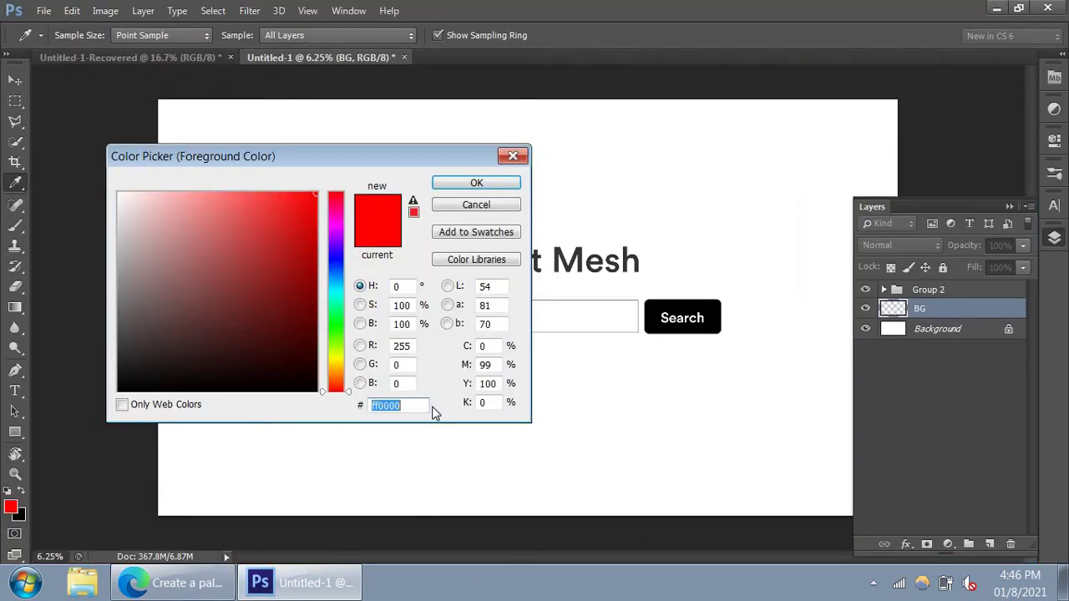
pyautogui.hotkey('ctrl', 'v')
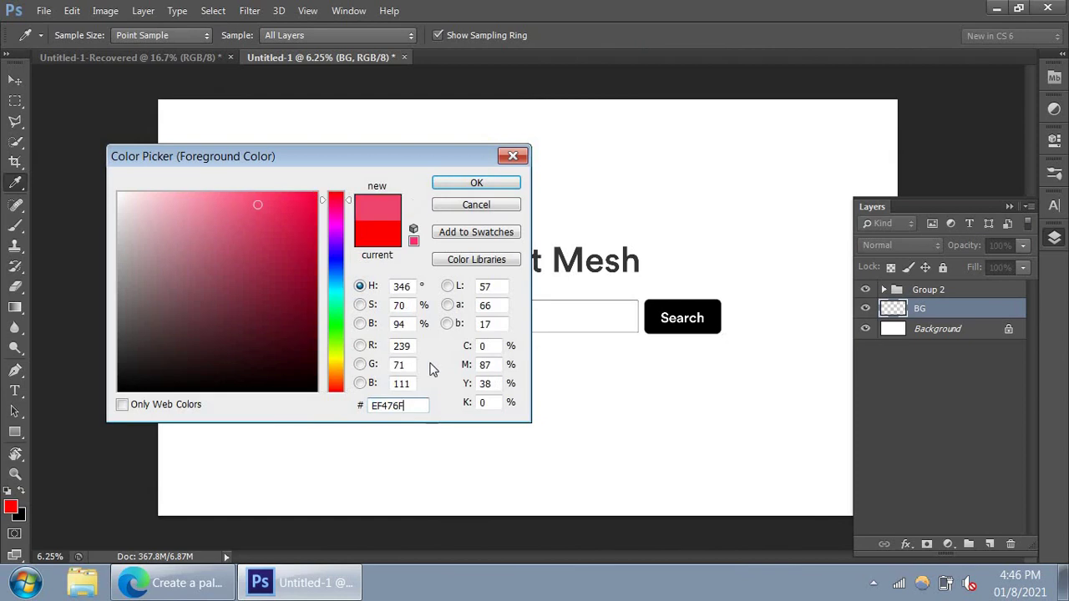
pyautogui.click(437, 184)
# - Draw a pink radial gradient on the BG layer, centred in the upper-left part of the canvas beside the title
pyautogui.press('g')
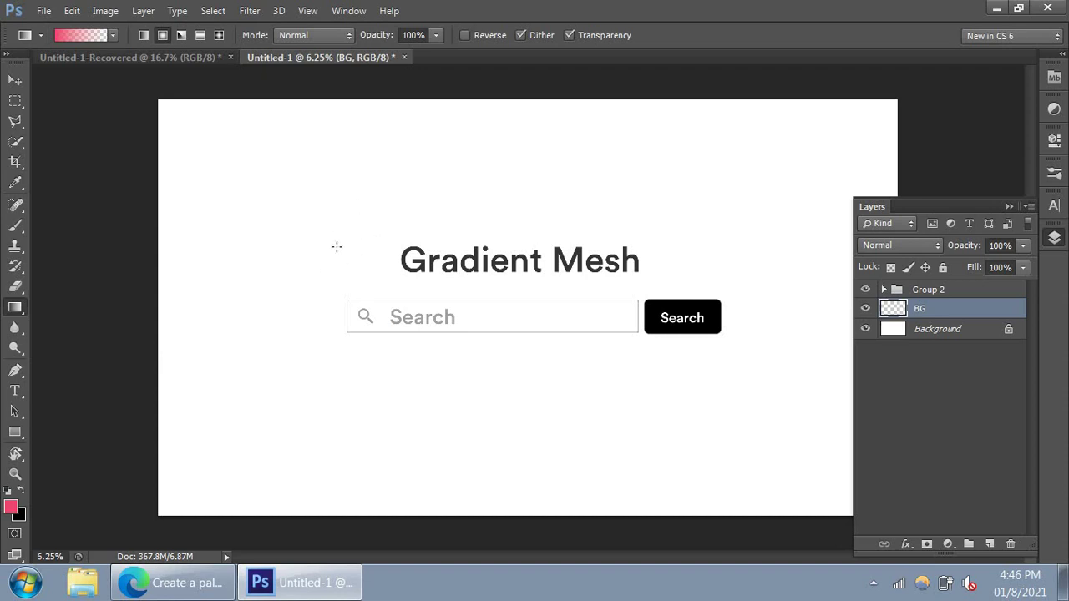
pyautogui.moveTo(334, 238); pyautogui.dragTo(378, 334)
pyautogui.moveTo(378, 378); pyautogui.dragTo(379, 379)
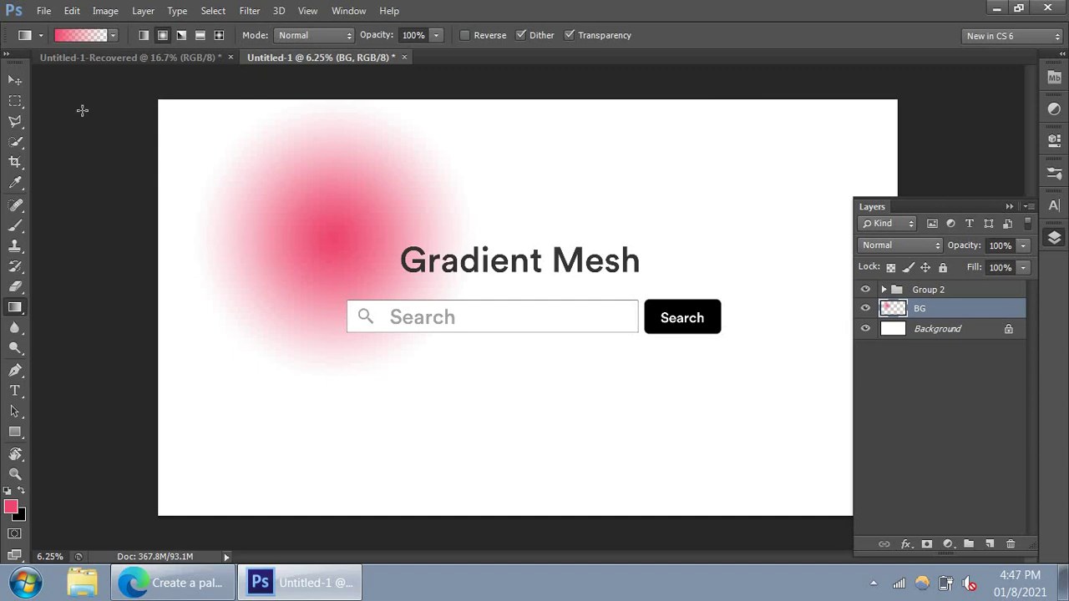
# - Set the foreground colour to f1f1f1 and fill the Background layer with it
pyautogui.click(973, 330)
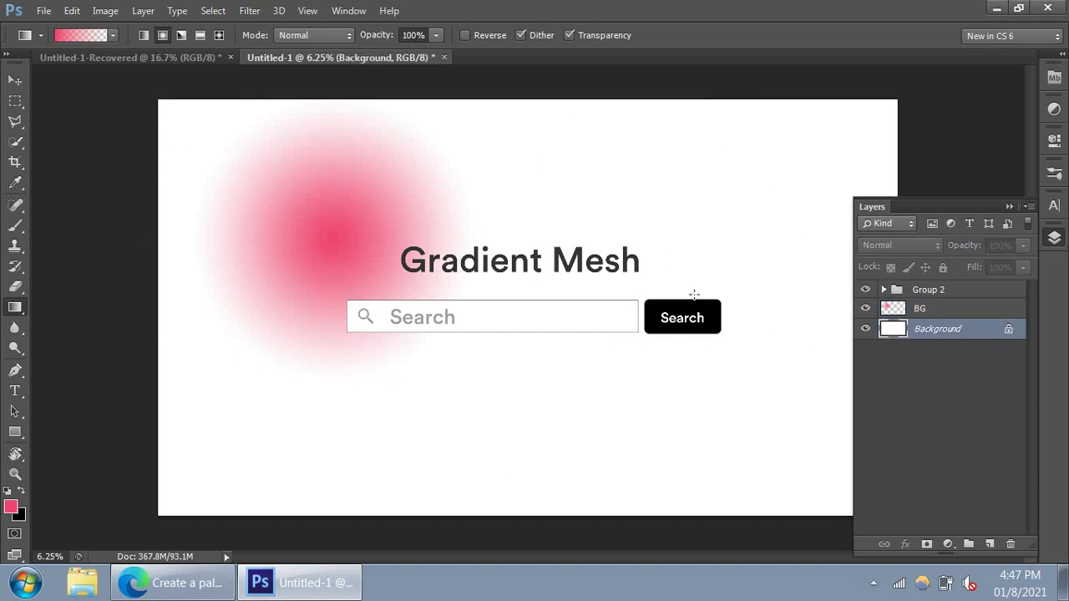
pyautogui.click(10, 506)
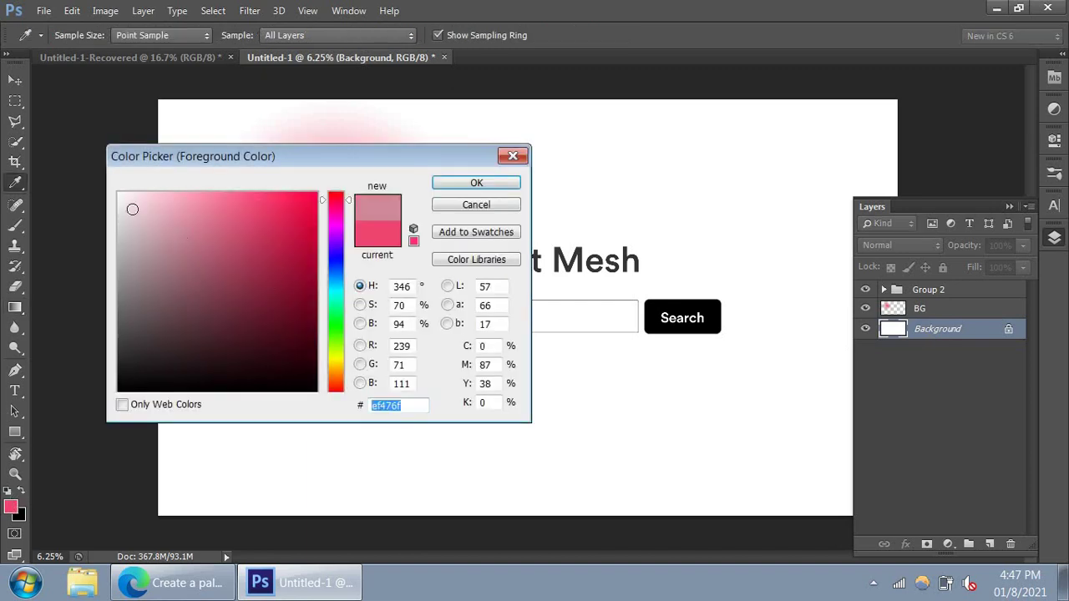
pyautogui.moveTo(132, 209)
pyautogui.mouseDown()
pyautogui.moveTo(81, 218)
pyautogui.moveTo(65, 202)
pyautogui.mouseUp()
pyautogui.click(404, 406)
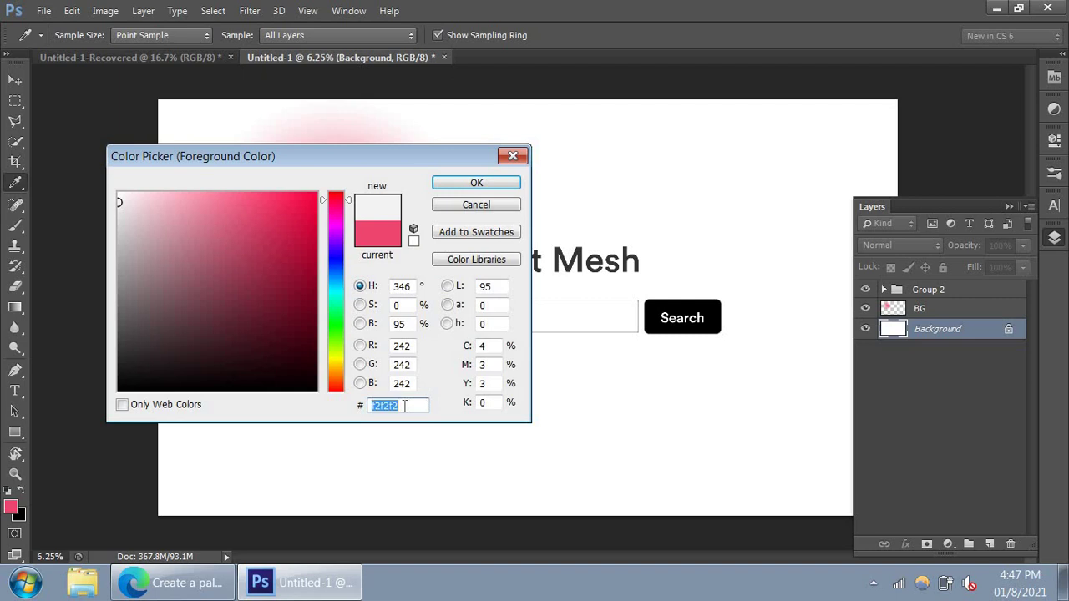
pyautogui.write('f1f1')
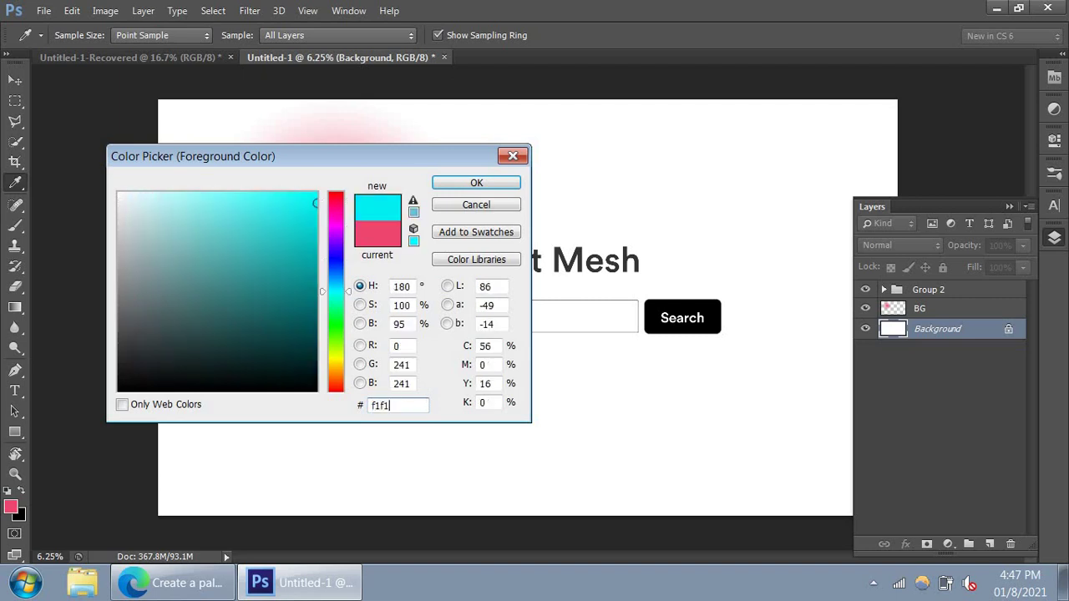
pyautogui.write('f1')
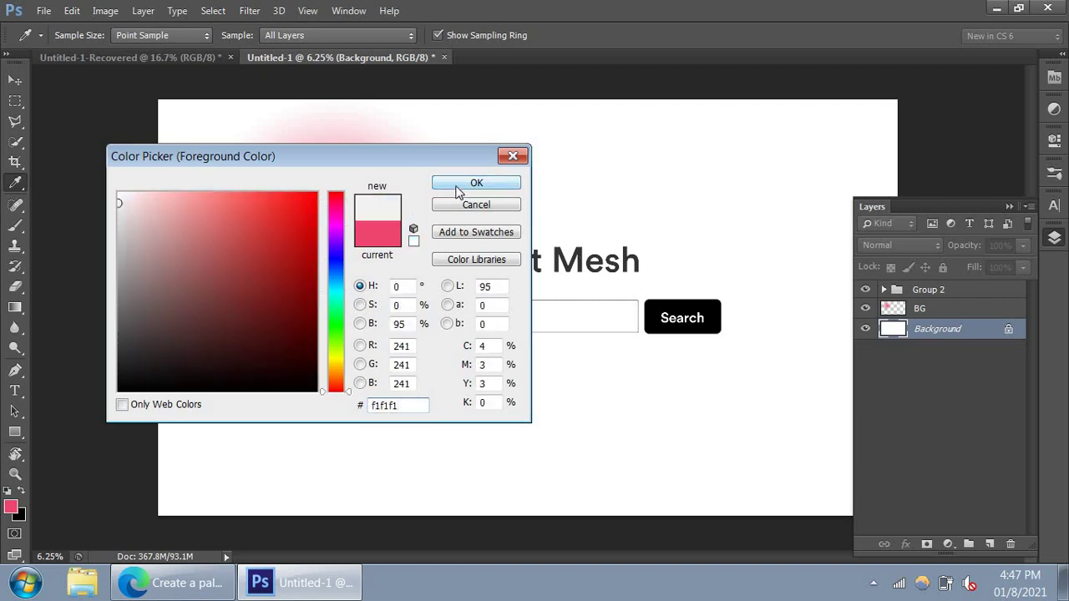
pyautogui.click(457, 183)
pyautogui.press('g')
pyautogui.hotkey('alt', 'BackSpace')
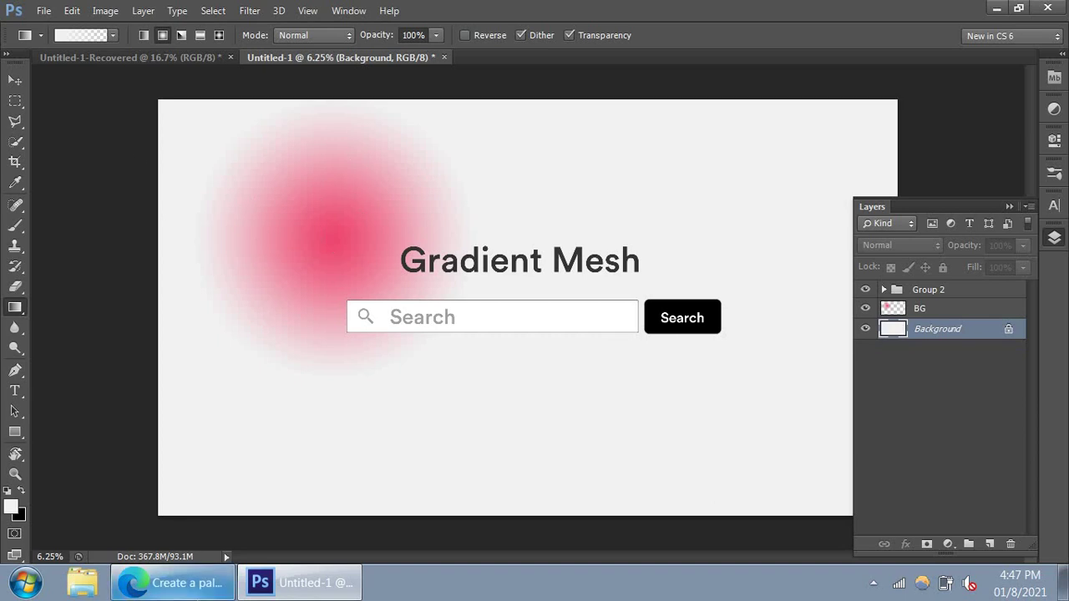
# - Copy Orange Yellow Crayola FFD166 from Coolors as Photoshop's foreground colour and draw a radial gradient with it on the Background layer below the search bar
pyautogui.click(173, 583)
pyautogui.moveTo(422, 258)
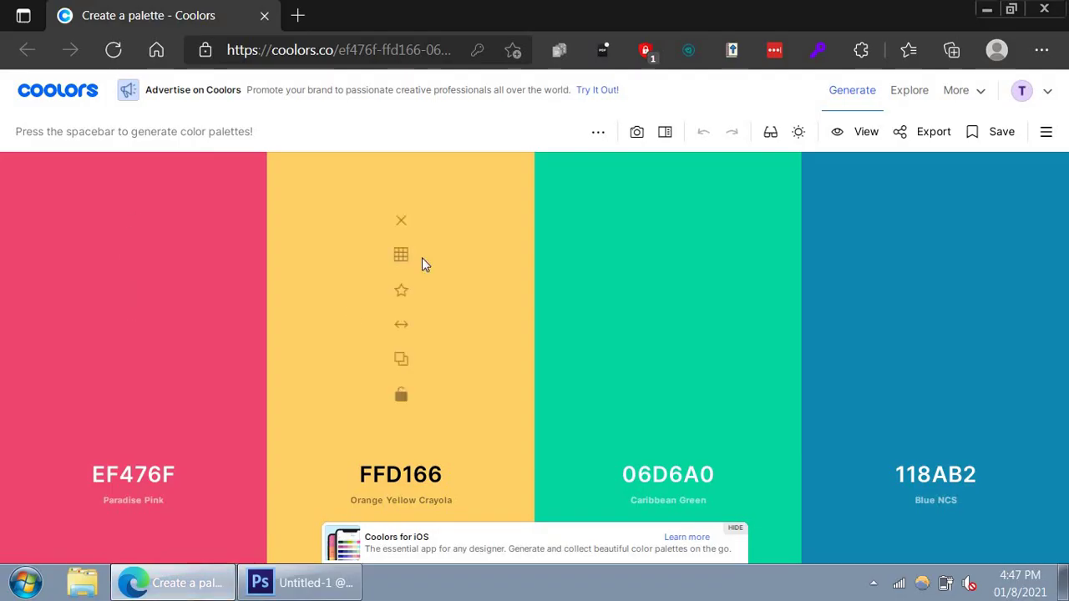
pyautogui.click(403, 364)
pyautogui.click(401, 370)
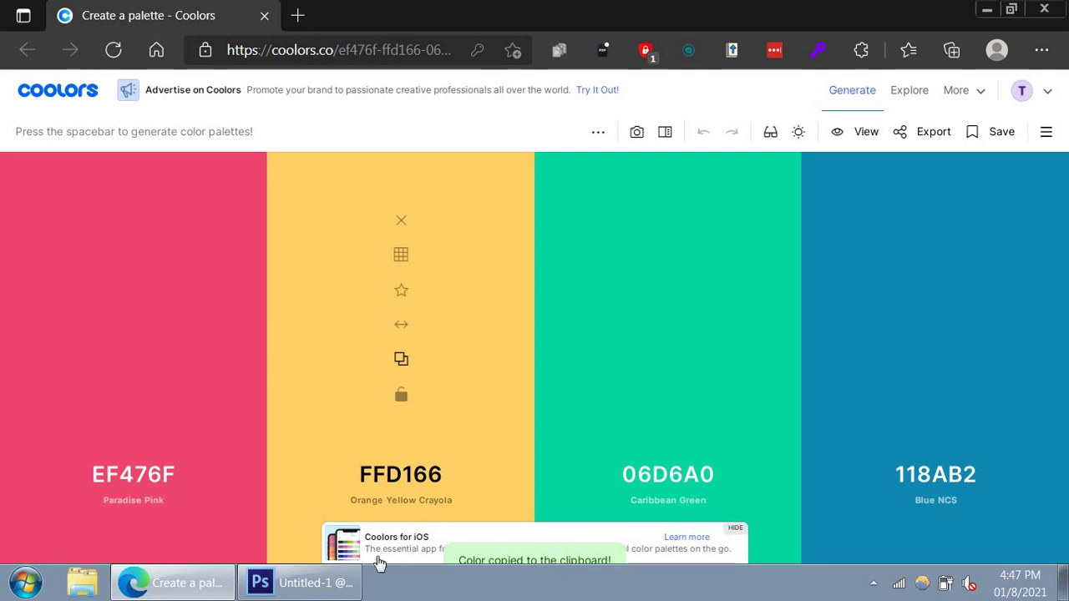
pyautogui.click(299, 583)
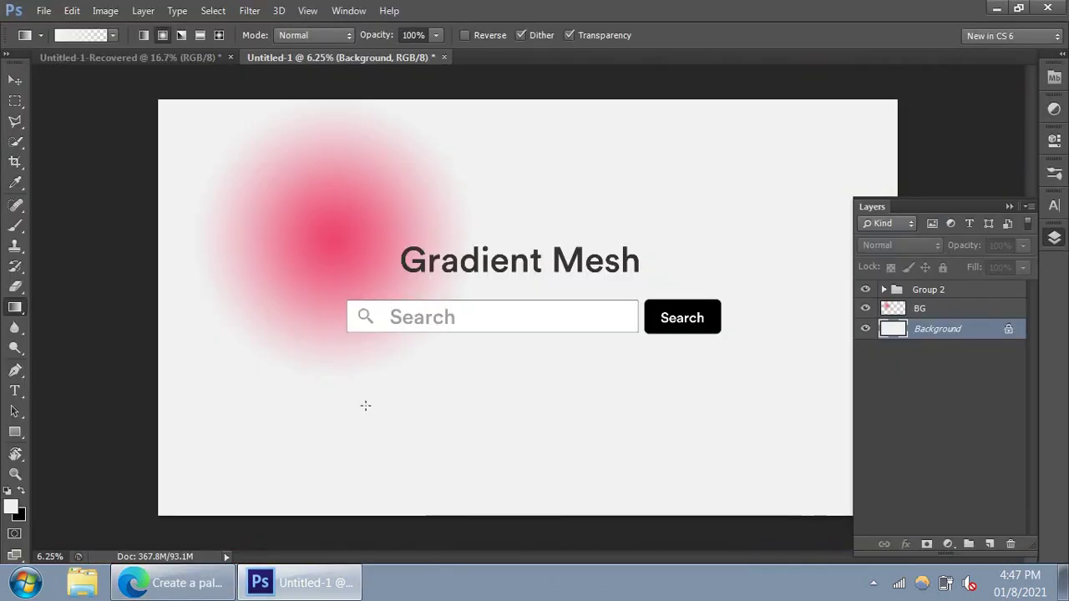
pyautogui.click(11, 506)
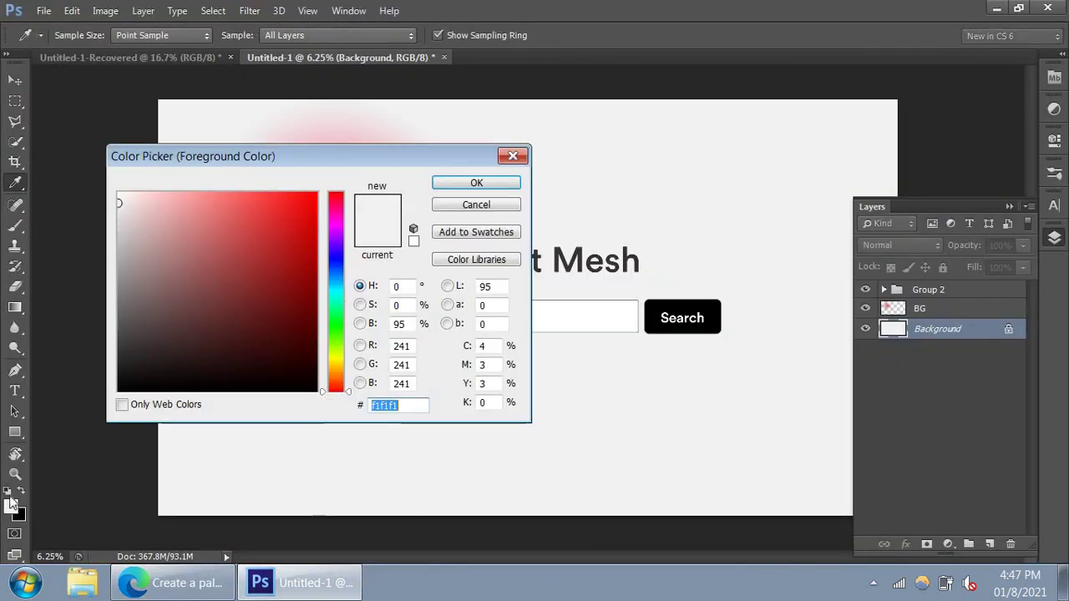
pyautogui.hotkey('ctrl', 'v')
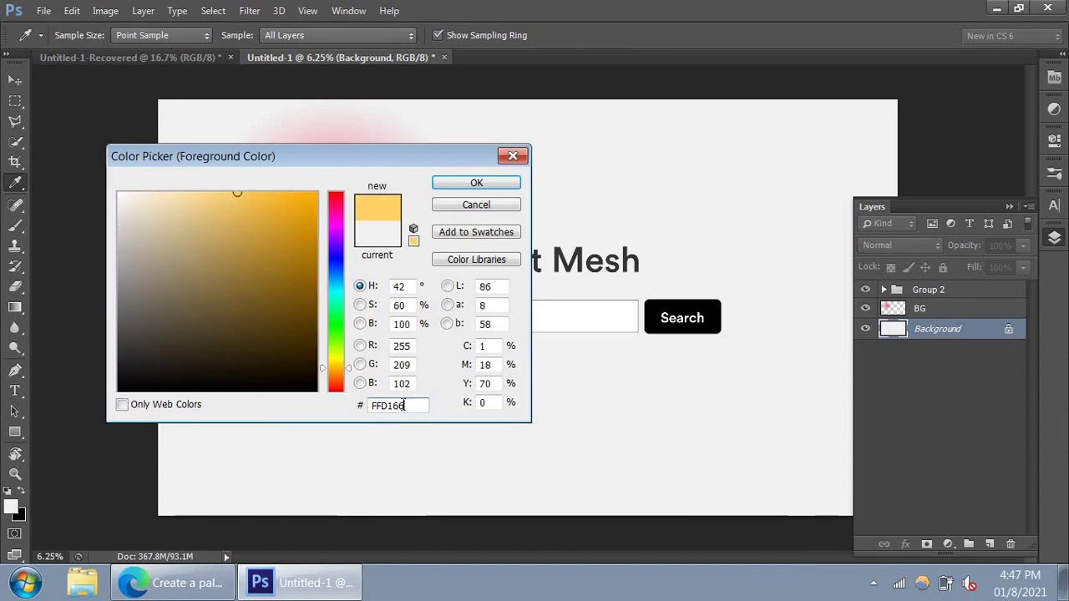
pyautogui.click(474, 185)
pyautogui.press('g')
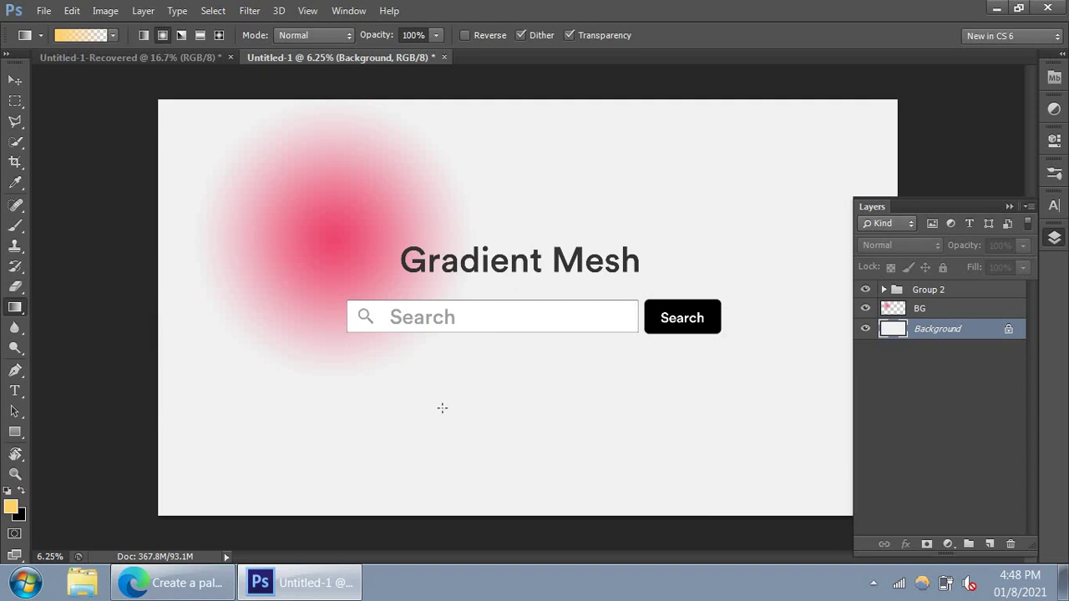
pyautogui.moveTo(429, 396); pyautogui.dragTo(439, 227)
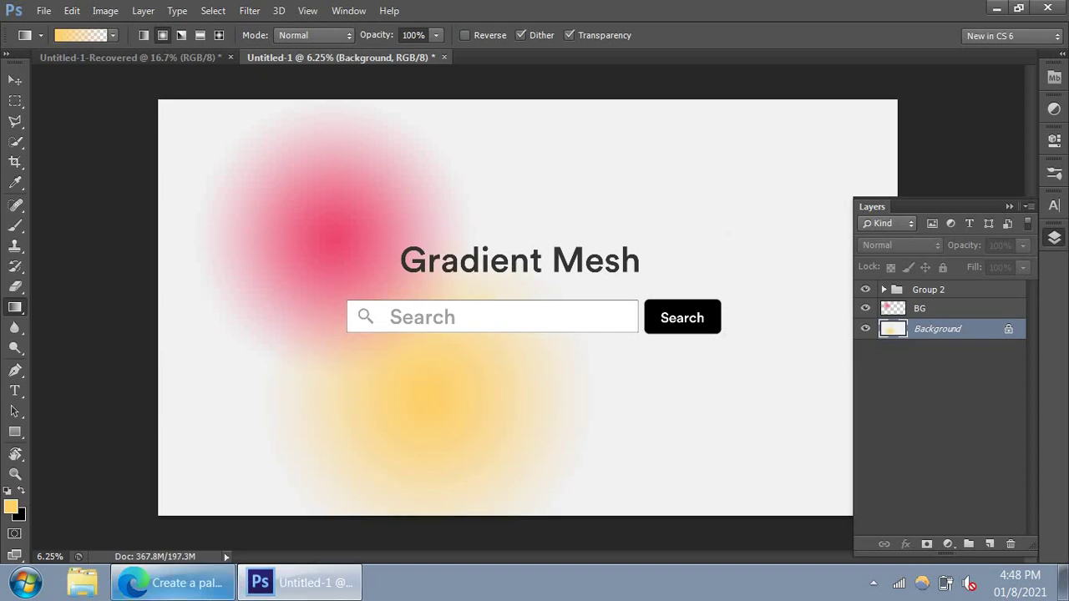
# - Copy the Caribbean Green hex code 06D6A0 from the Coolors palette in the browser and set it as Photoshop's foreground colour
pyautogui.click(174, 583)
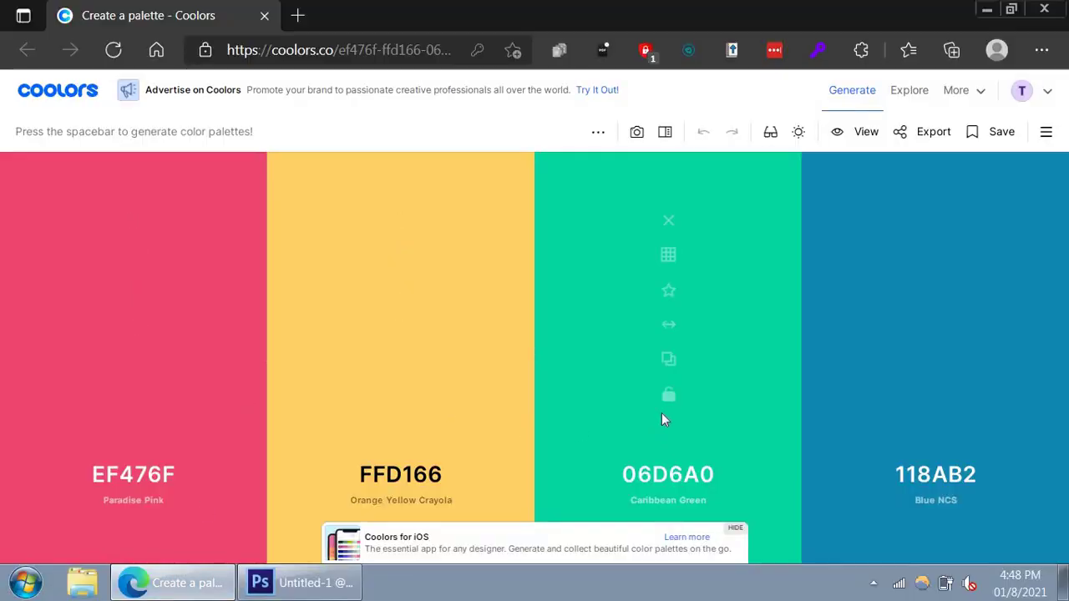
pyautogui.click(670, 361)
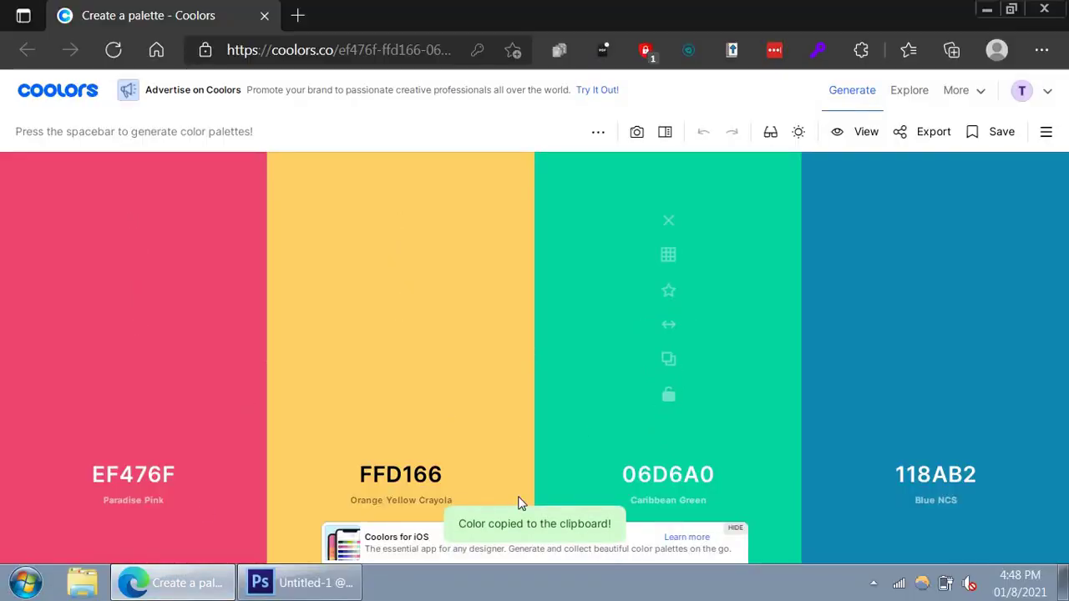
pyautogui.hotkey('alt', 'Tab')
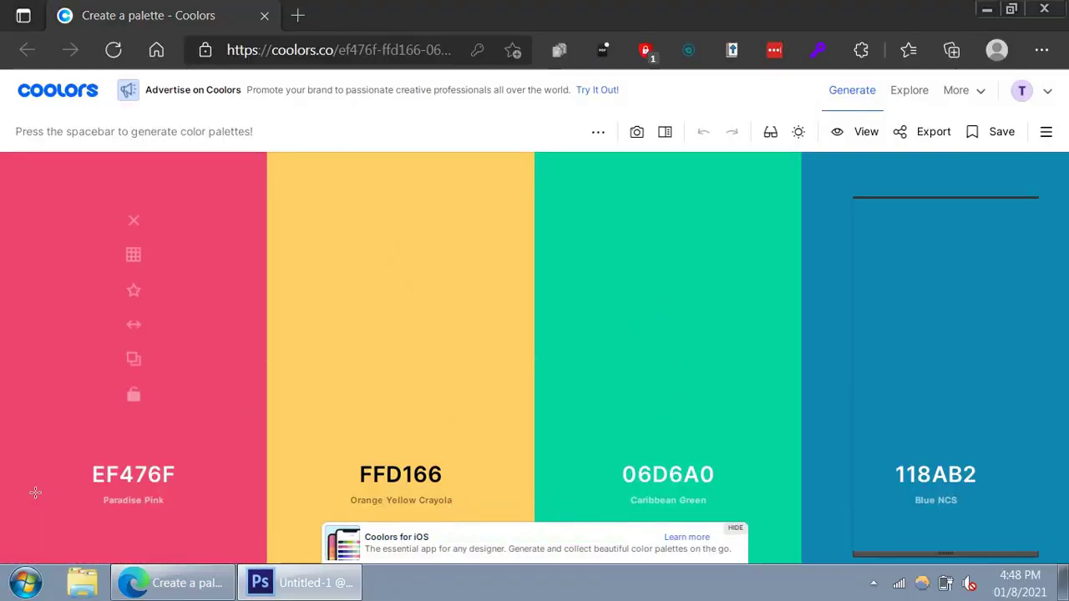
pyautogui.click(12, 507)
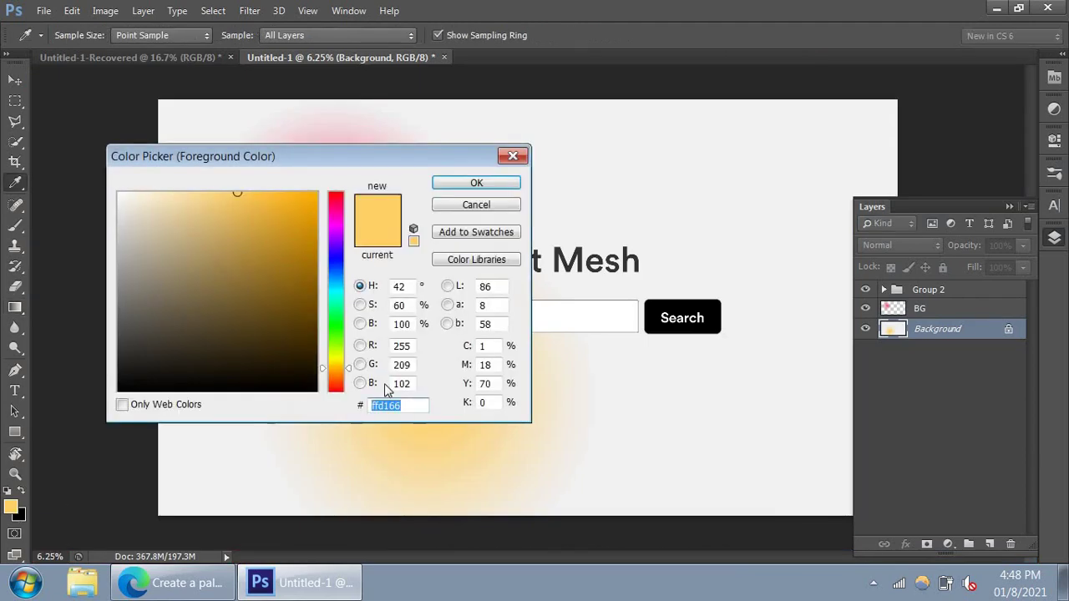
pyautogui.hotkey('ctrl', 'v')
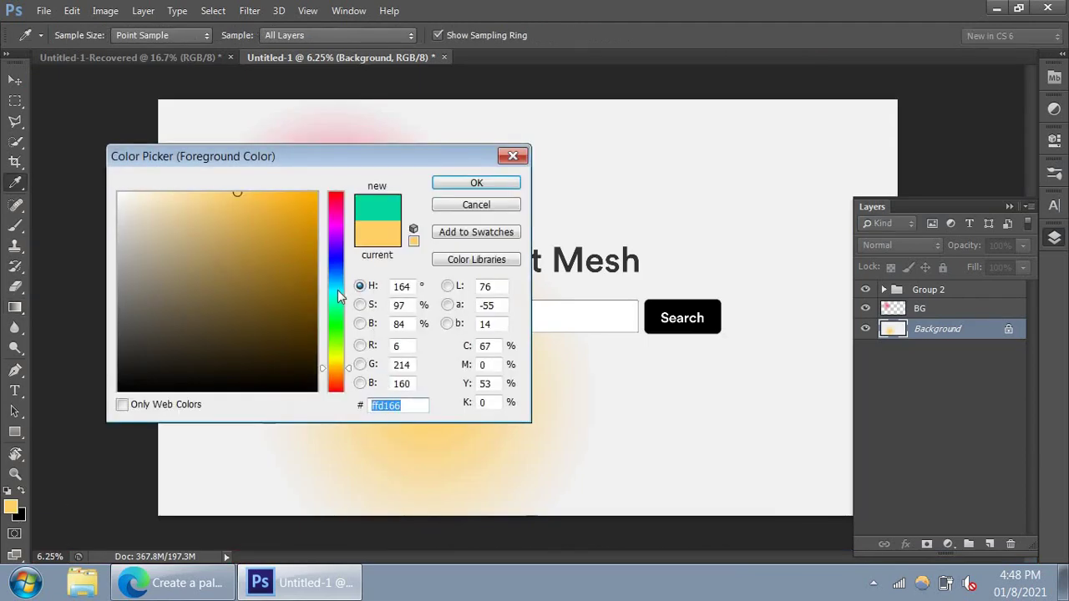
pyautogui.click(474, 186)
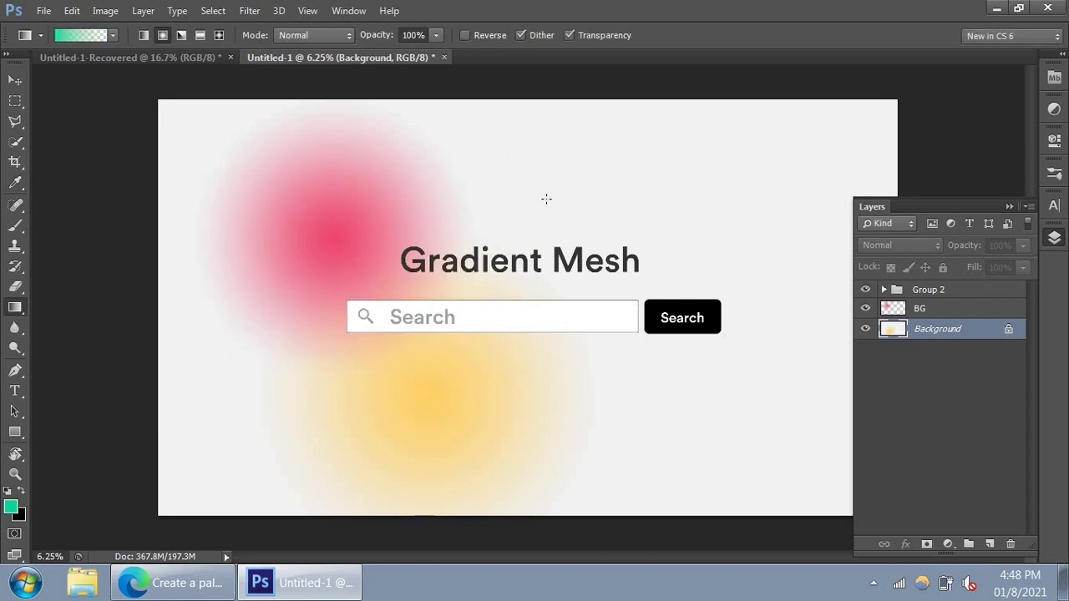
# - Draw a green radial gradient on the Background layer above the word Mesh, undoing the first attempt and redrawing it slightly lower and larger
pyautogui.moveTo(543, 192); pyautogui.dragTo(564, 331)
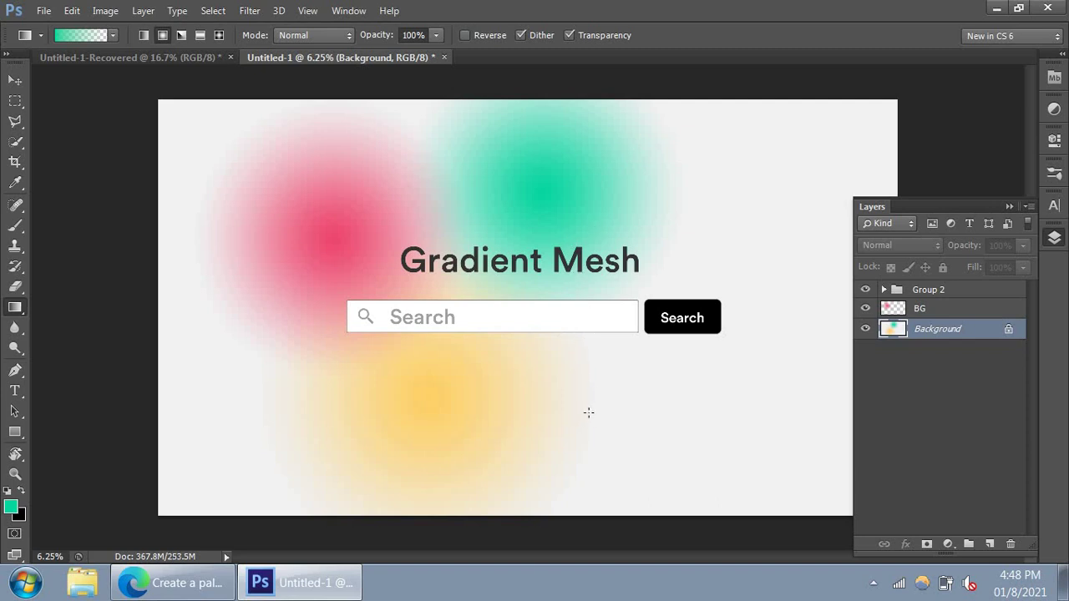
pyautogui.hotkey('ctrl', 'z')
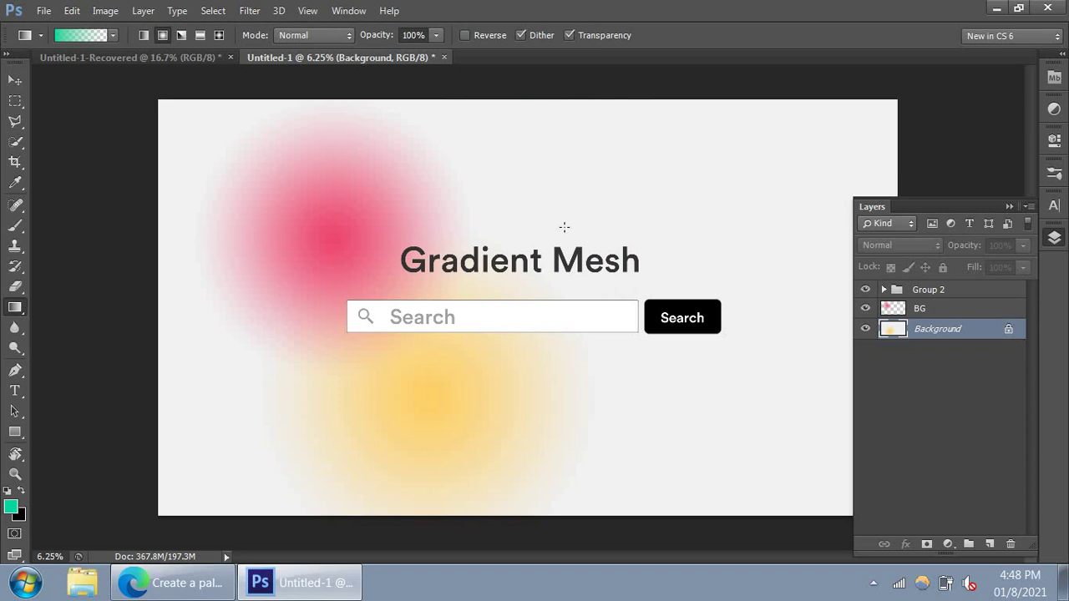
pyautogui.moveTo(559, 224); pyautogui.dragTo(561, 380)
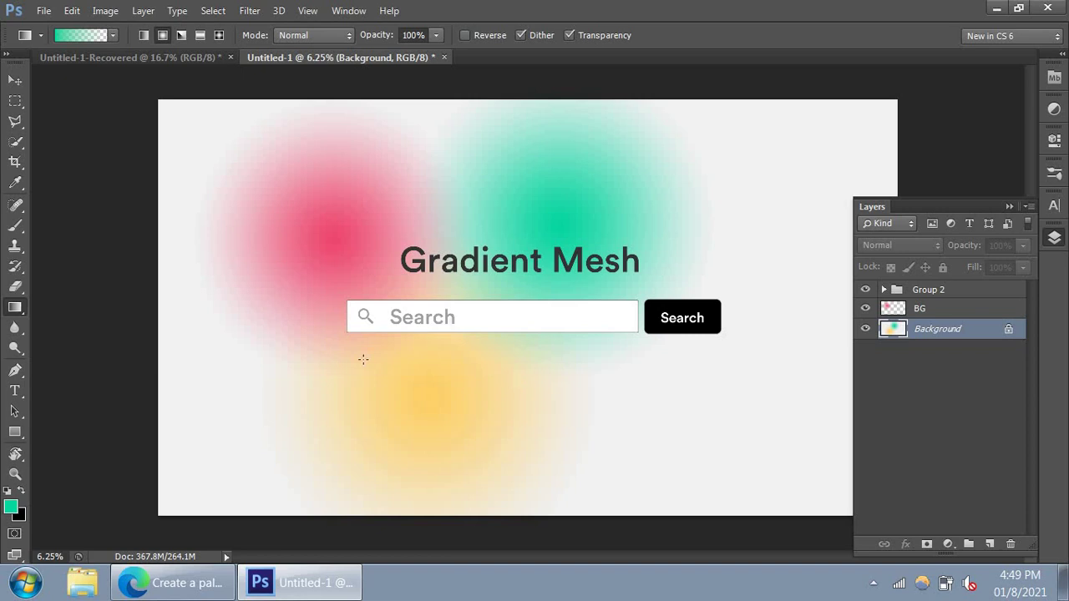
# - Copy Blue NCS 118AB2 from Coolors as Photoshop's foreground colour and draw a radial gradient with it on the Background layer below the Search button
pyautogui.click(173, 583)
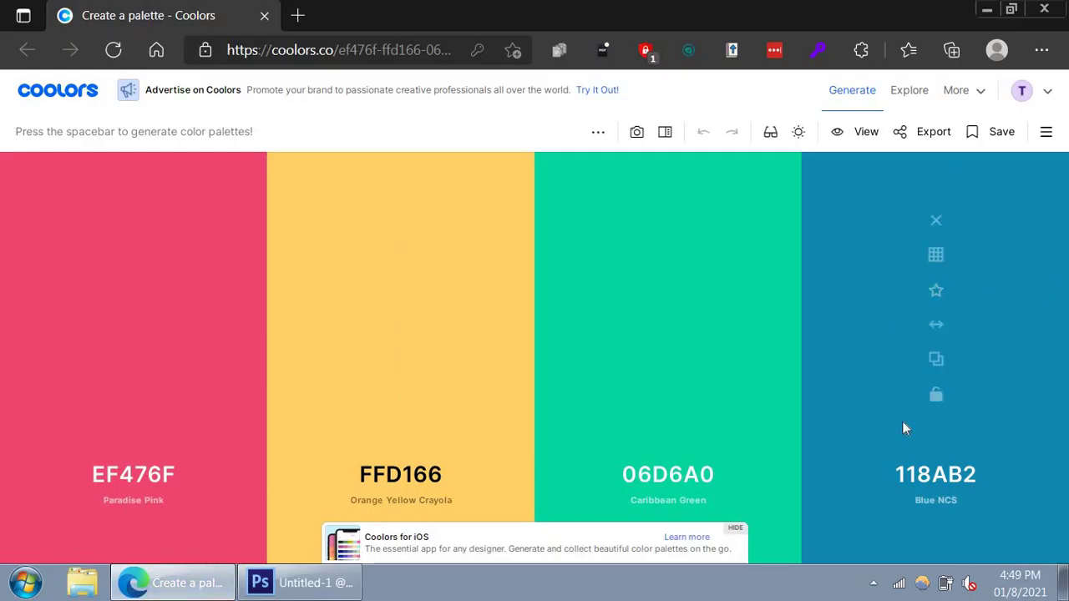
pyautogui.click(943, 357)
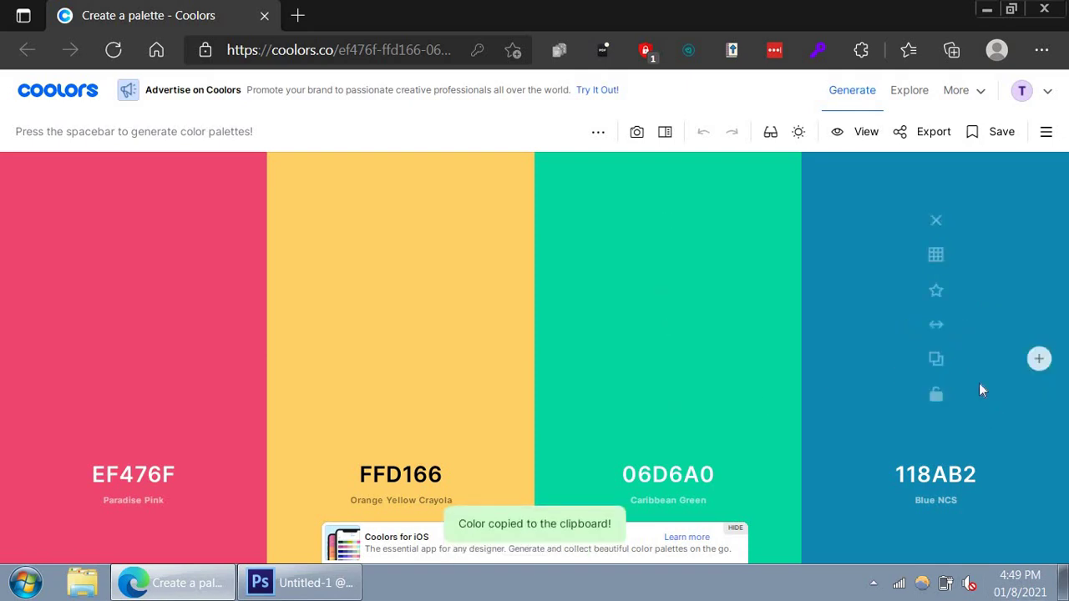
pyautogui.click(284, 583)
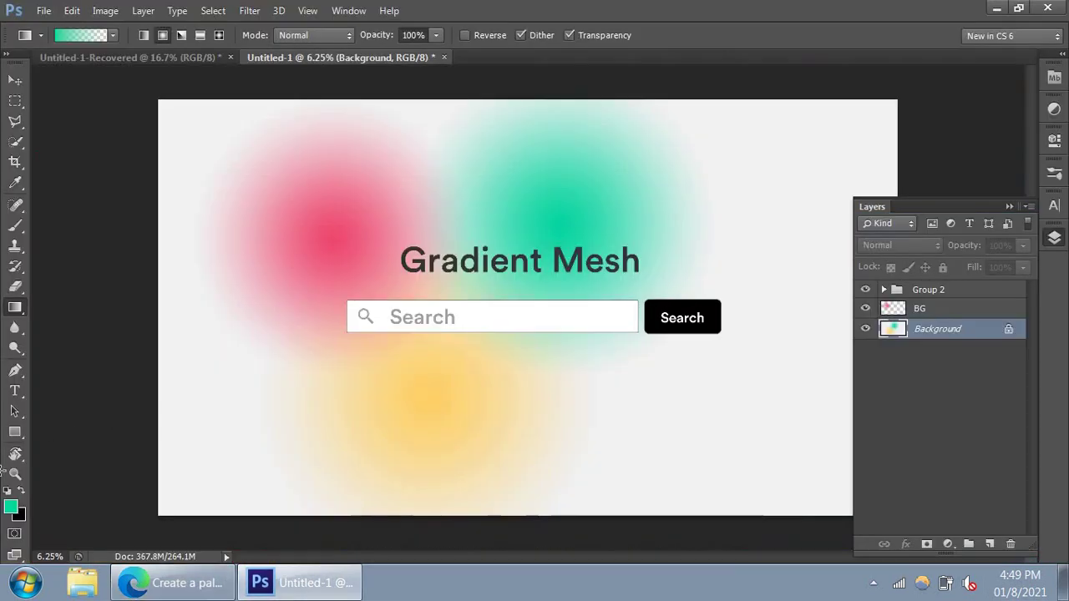
pyautogui.click(10, 506)
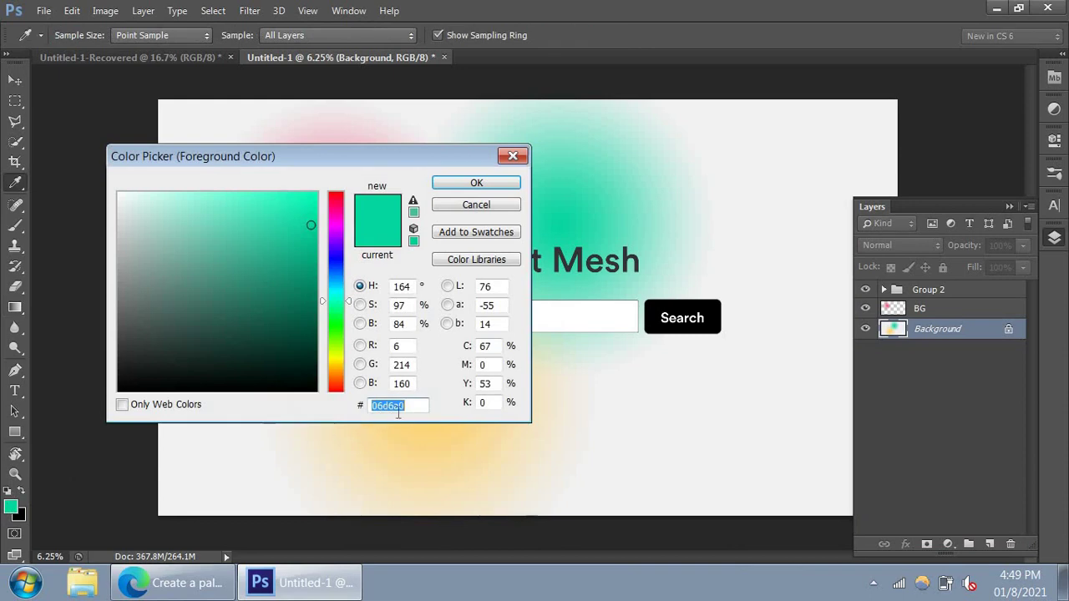
pyautogui.hotkey('ctrl', 'v')
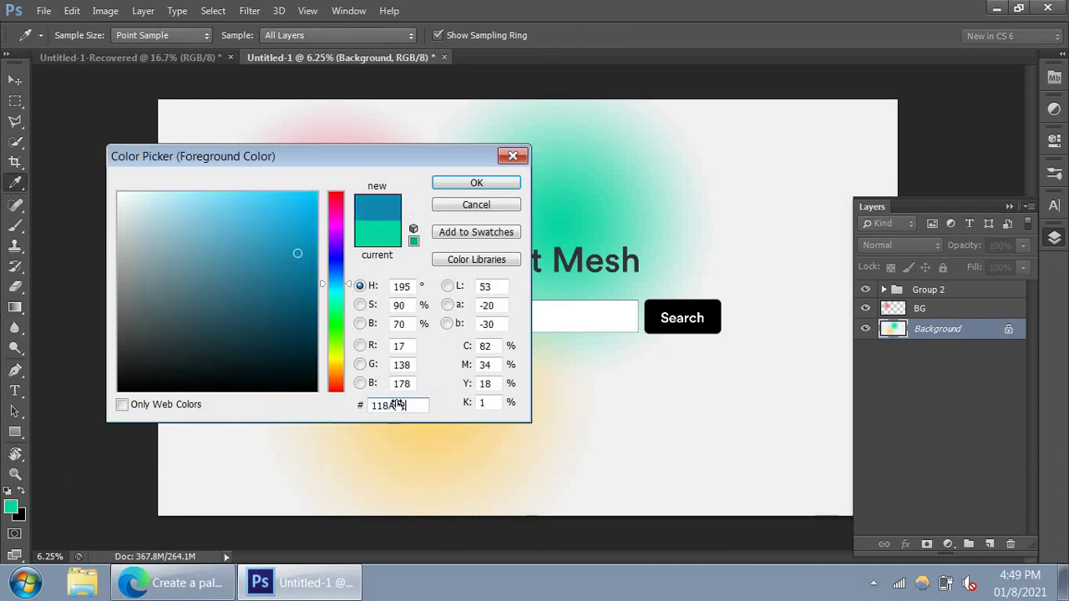
pyautogui.click(471, 184)
pyautogui.press('g')
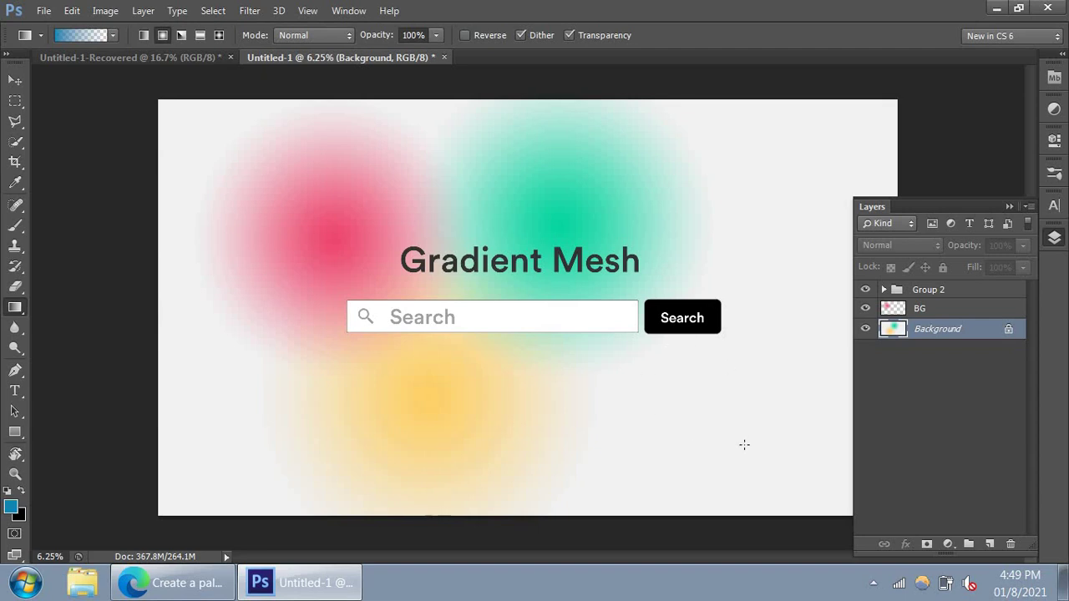
pyautogui.moveTo(704, 437); pyautogui.dragTo(703, 241)
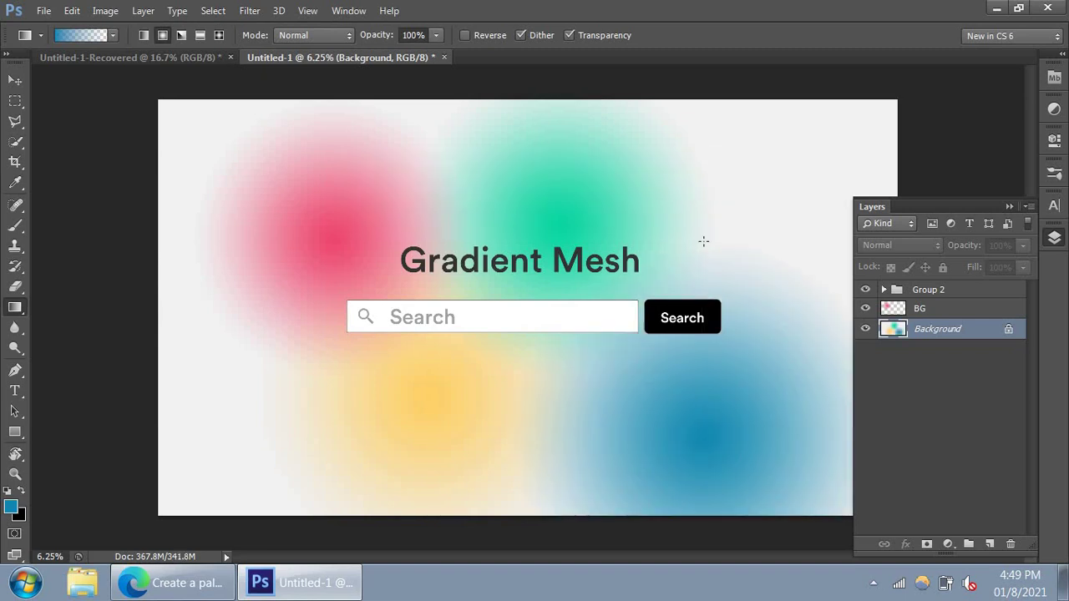
pyautogui.click(9, 81)
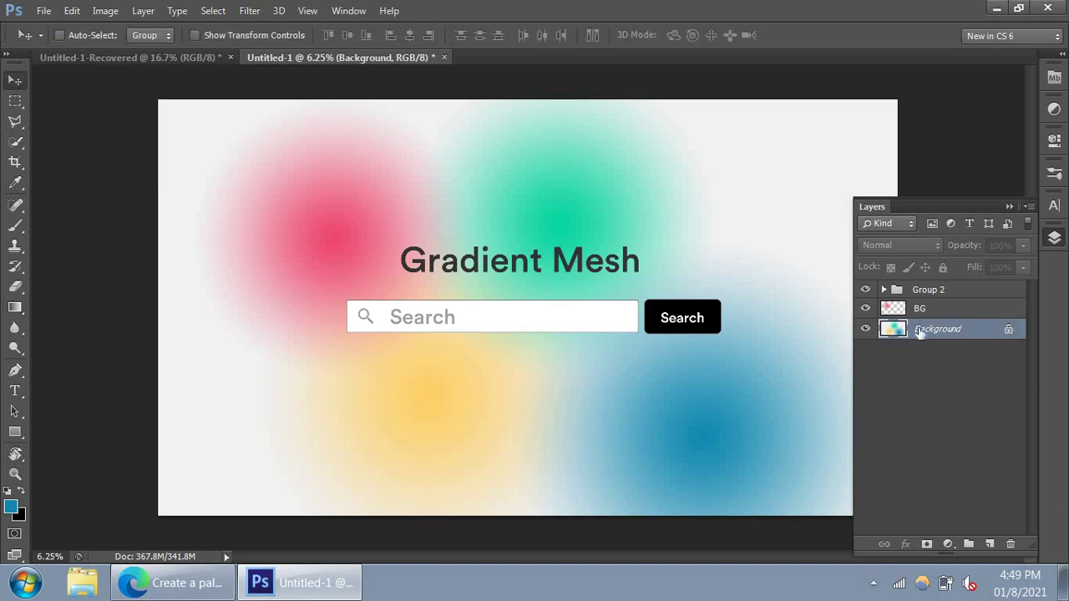
pyautogui.keyDown('shift'); pyautogui.click(925, 311); pyautogui.keyUp('shift')
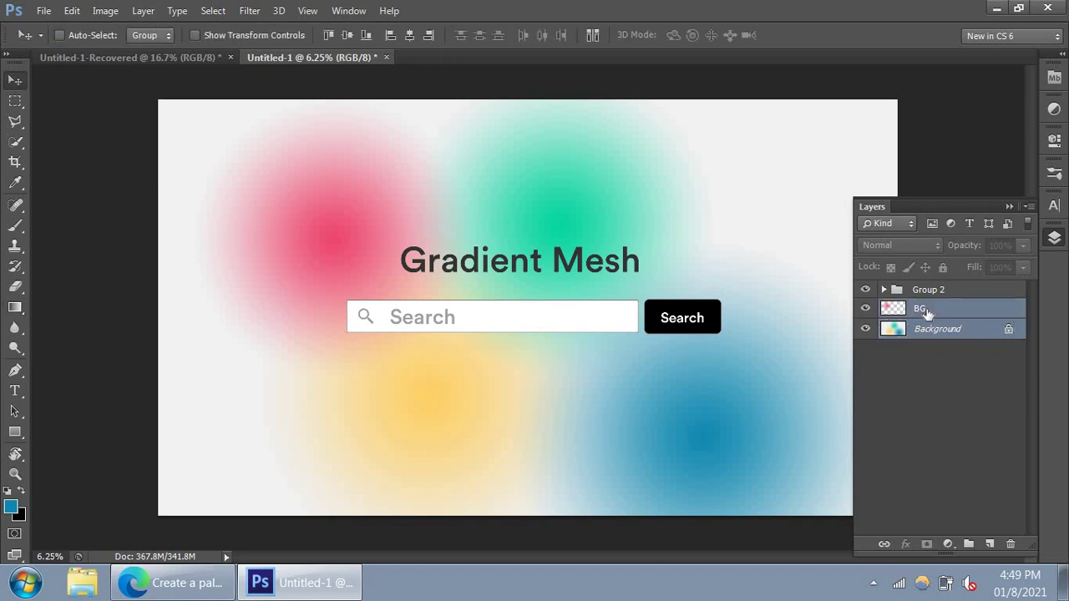
pyautogui.rightClick(929, 309)
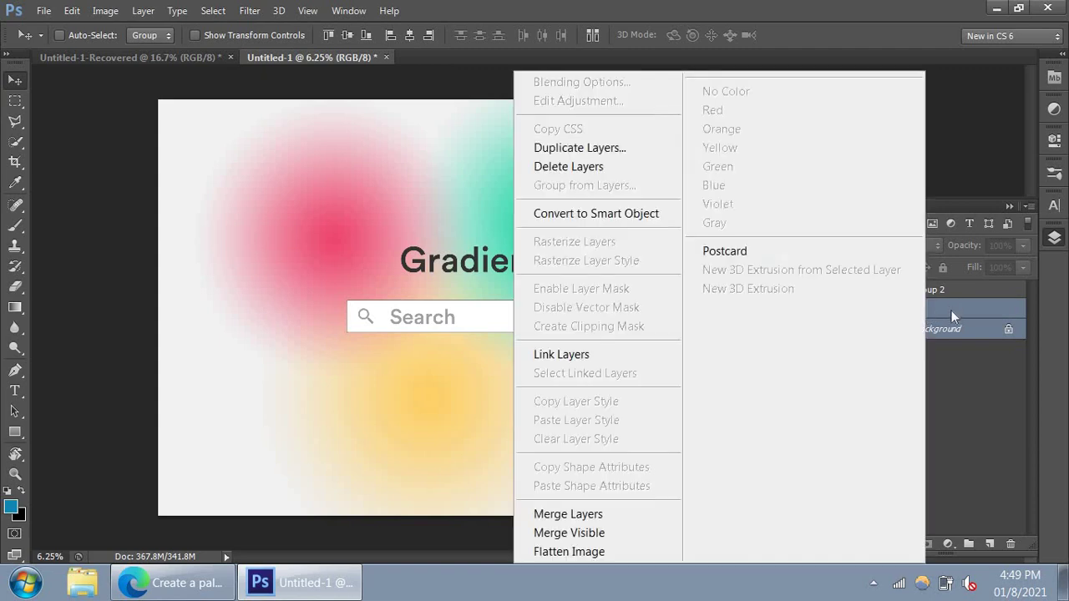
# - Reduce the BG layer's opacity to 85%
pyautogui.click(951, 310)
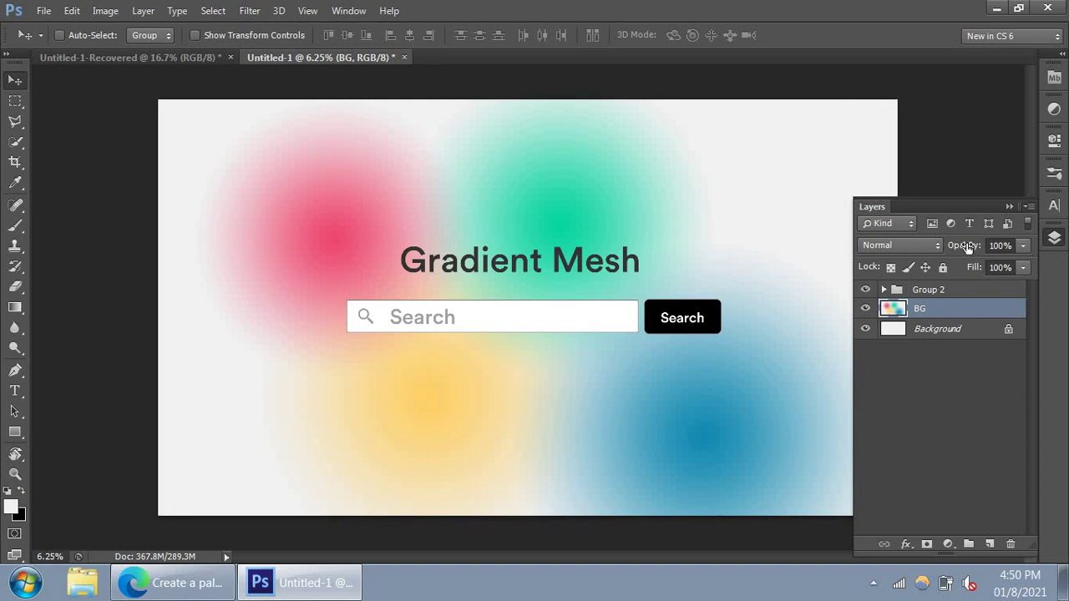
pyautogui.moveTo(967, 247); pyautogui.dragTo(942, 255)
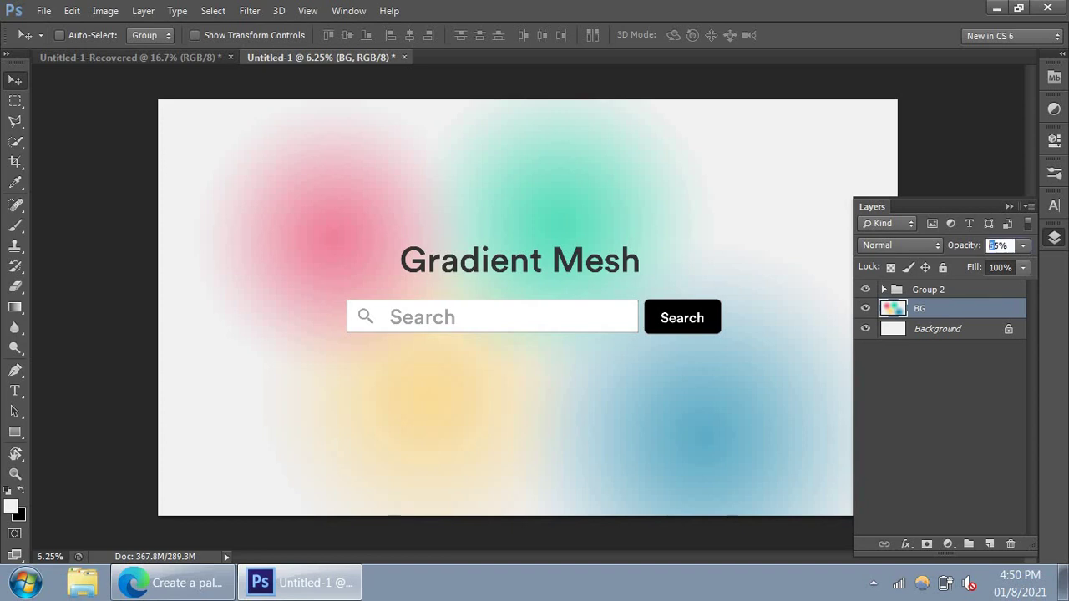
pyautogui.moveTo(969, 251); pyautogui.dragTo(974, 250)
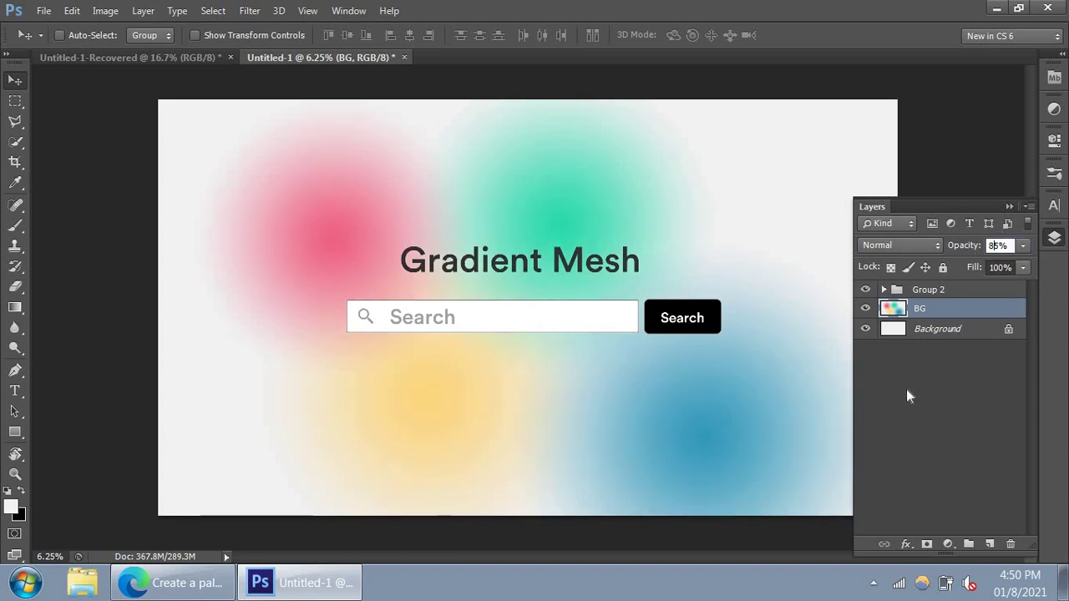
pyautogui.press('Return')
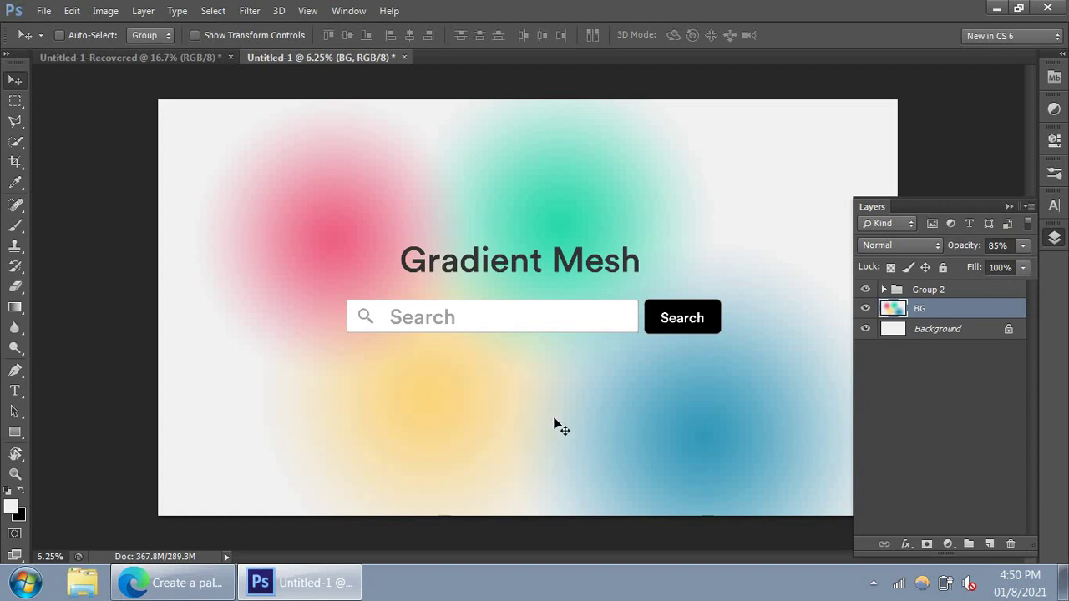